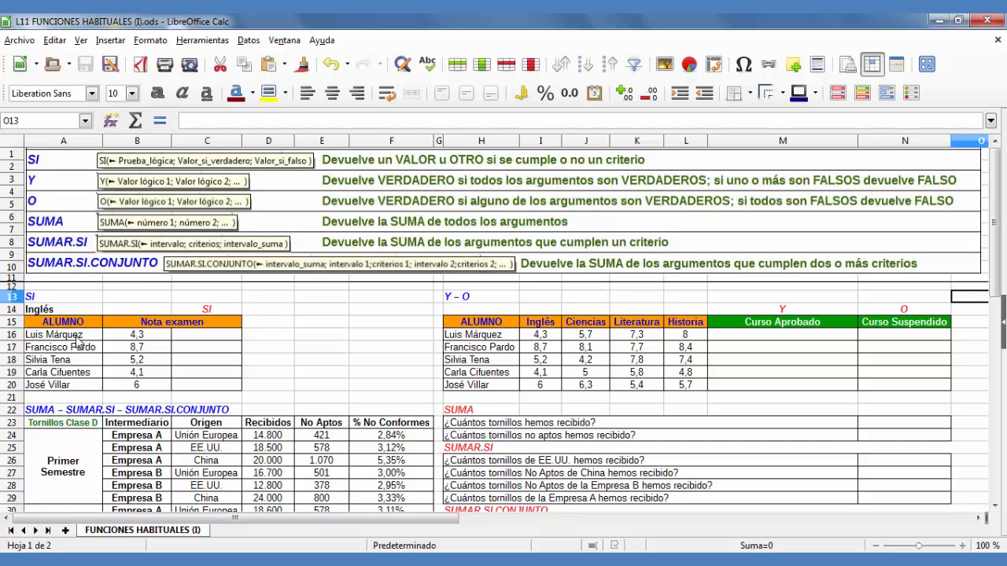
- Enter the formula =SI(B16>=5;"Aprobado";"Suspenso") in cell C16 for the first student
click(216, 338)
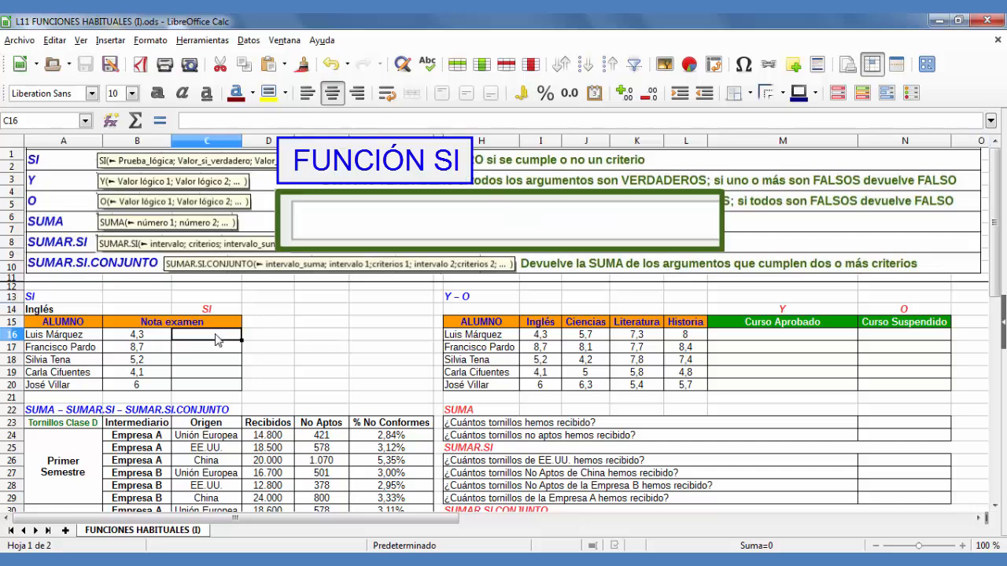
text(=)
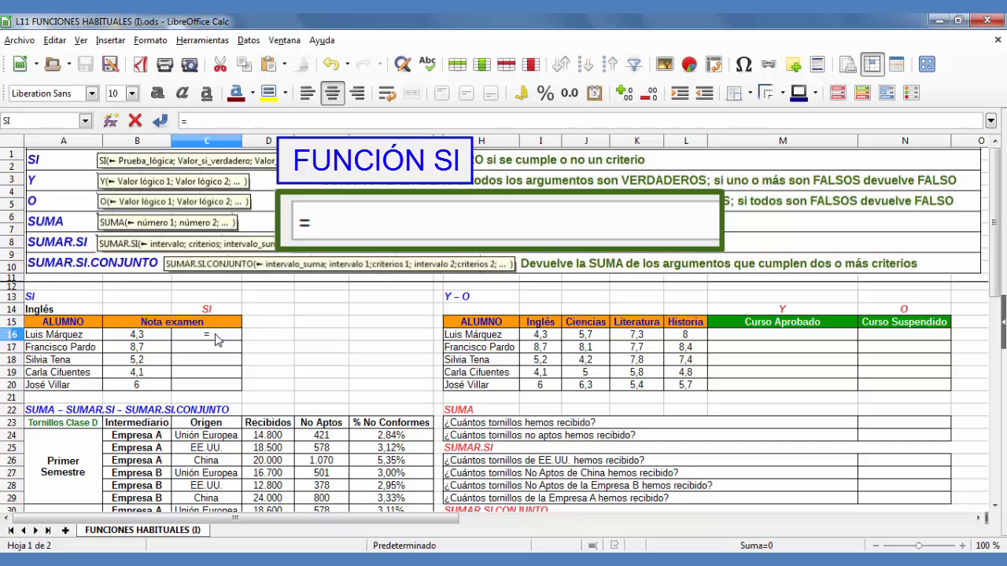
text(SI)
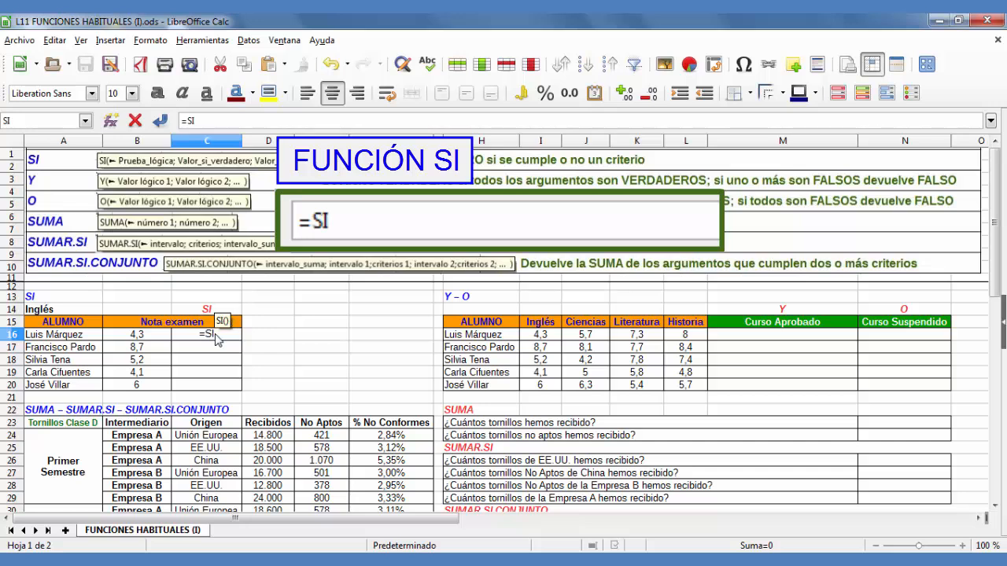
text(()
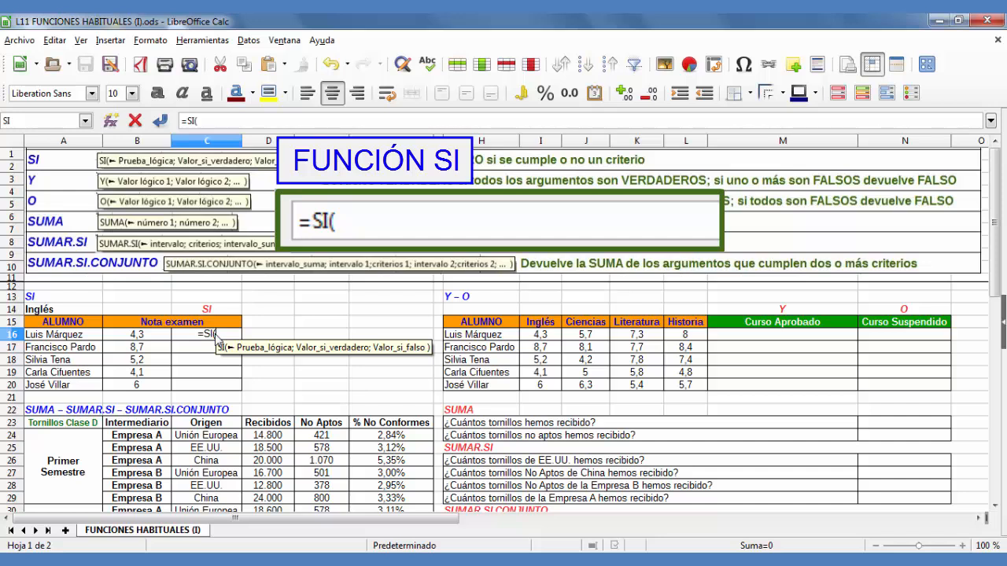
click(134, 337)
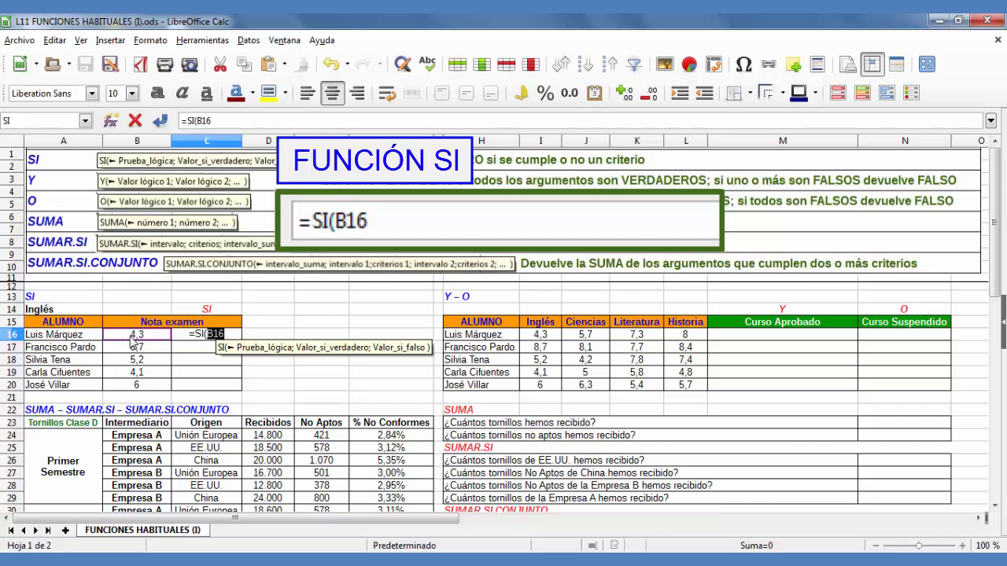
text(>)
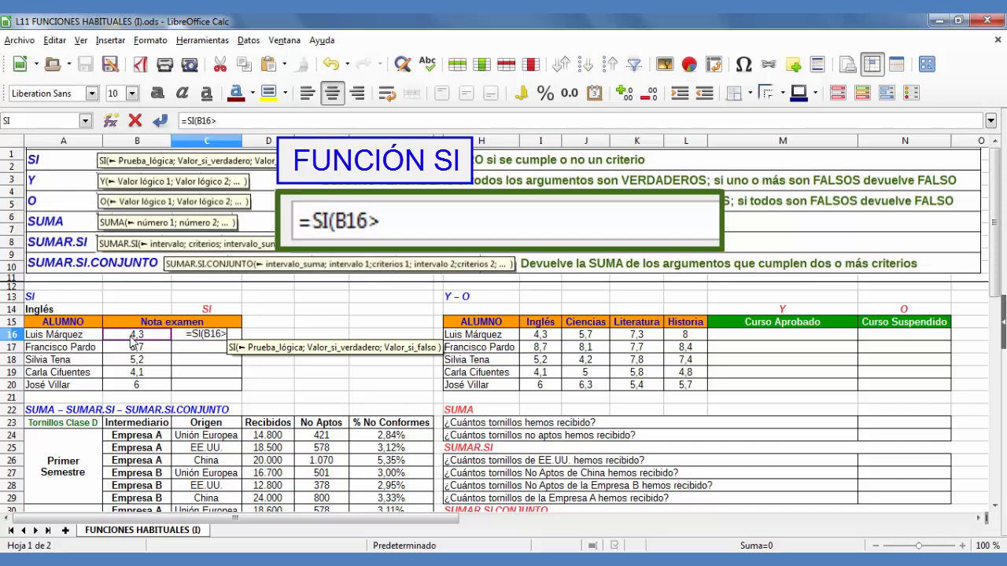
text(=5)
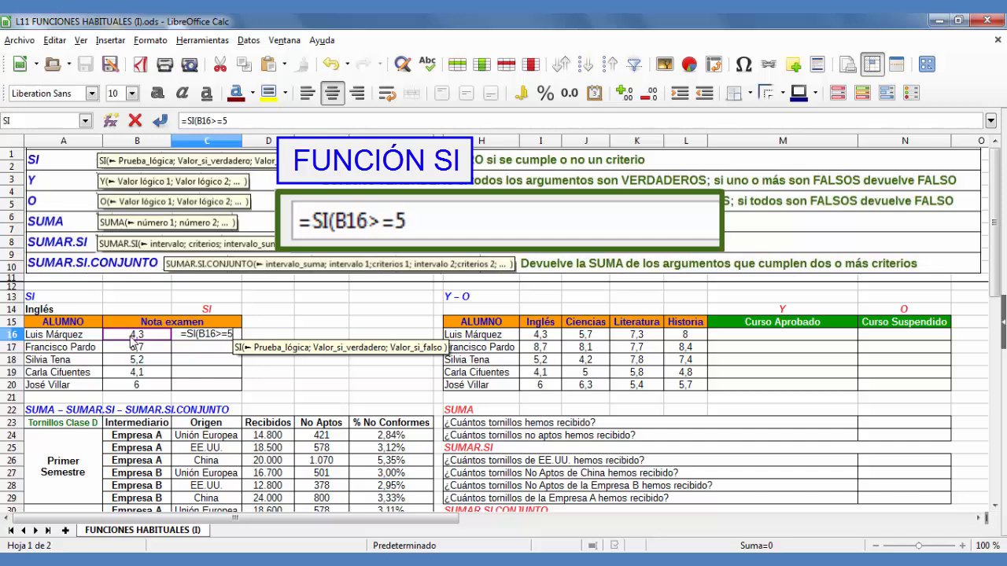
text(;)
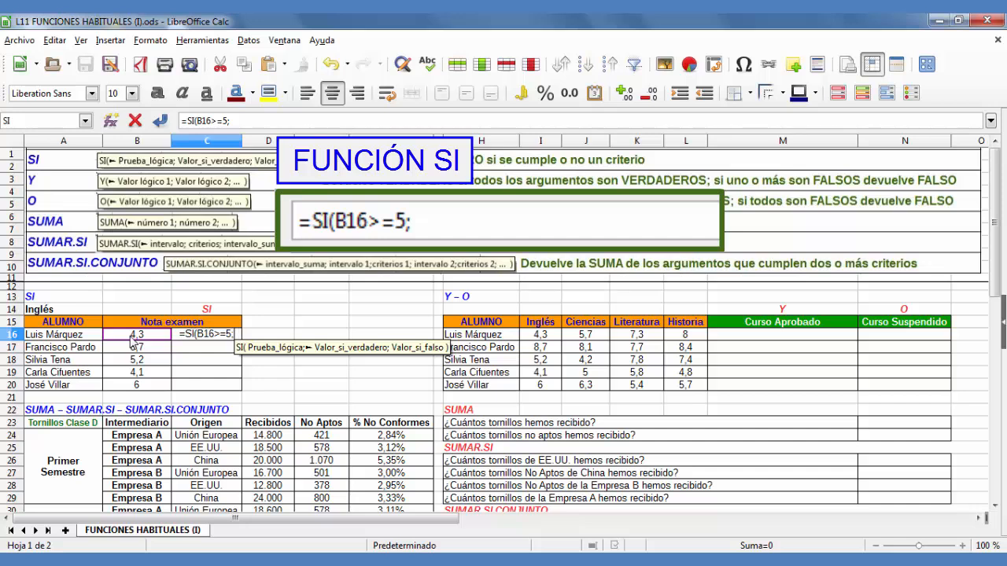
text("A)
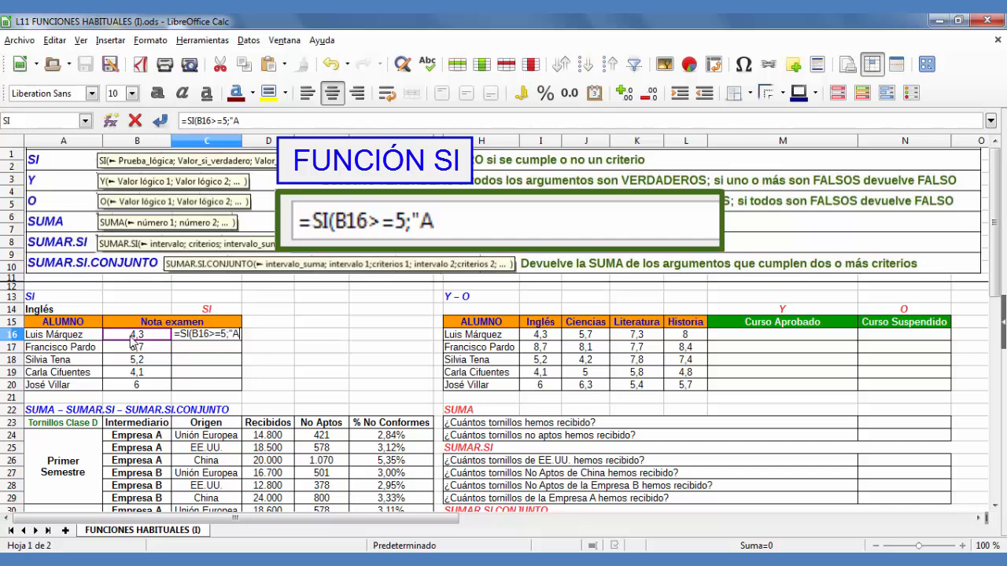
text(probado)
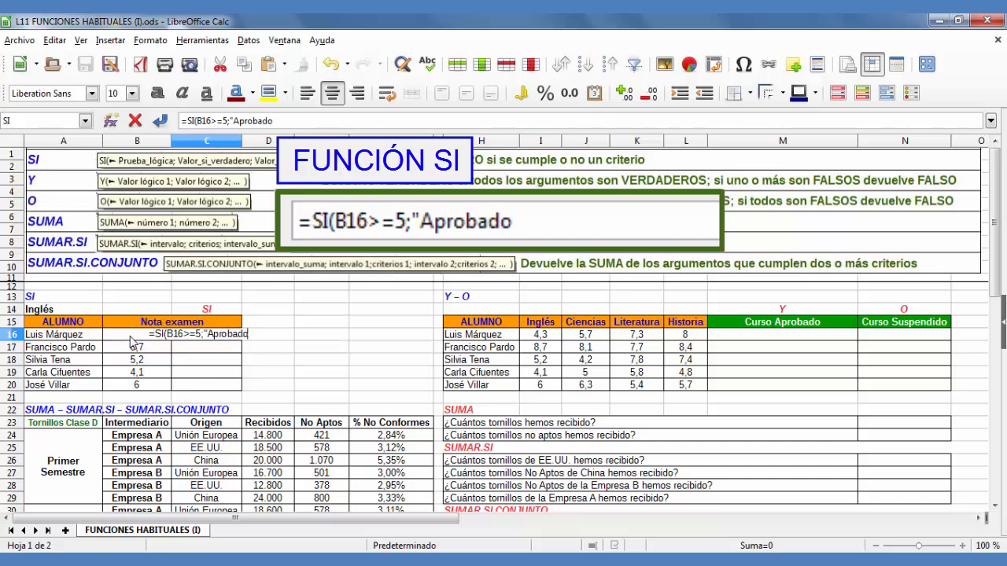
text(")
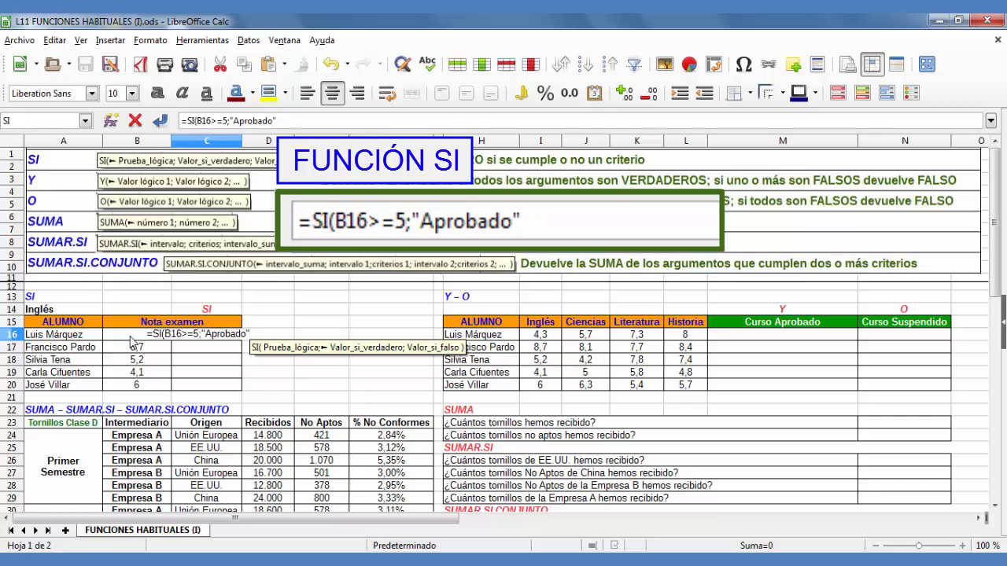
text(;)
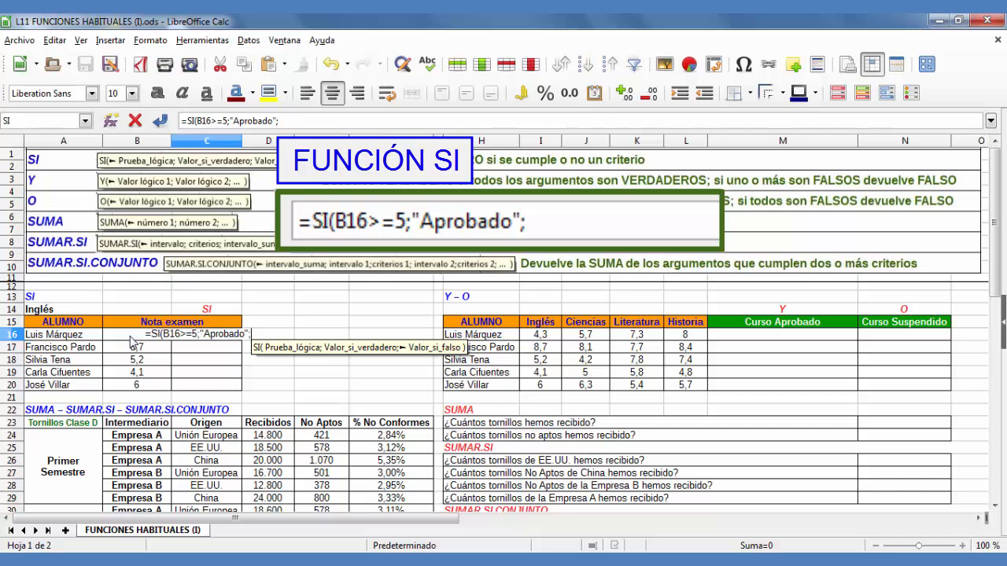
text(")
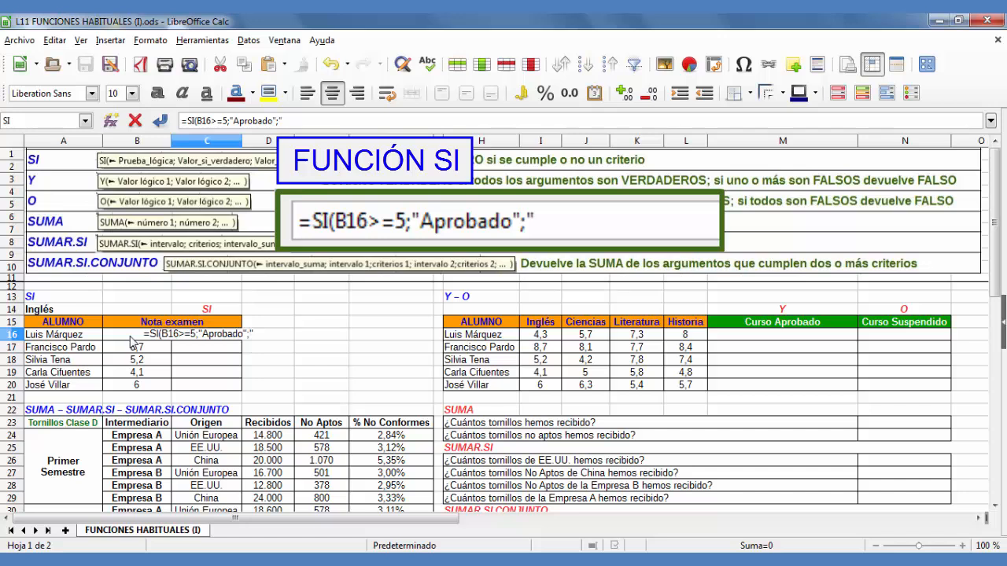
text(Suspenso"))
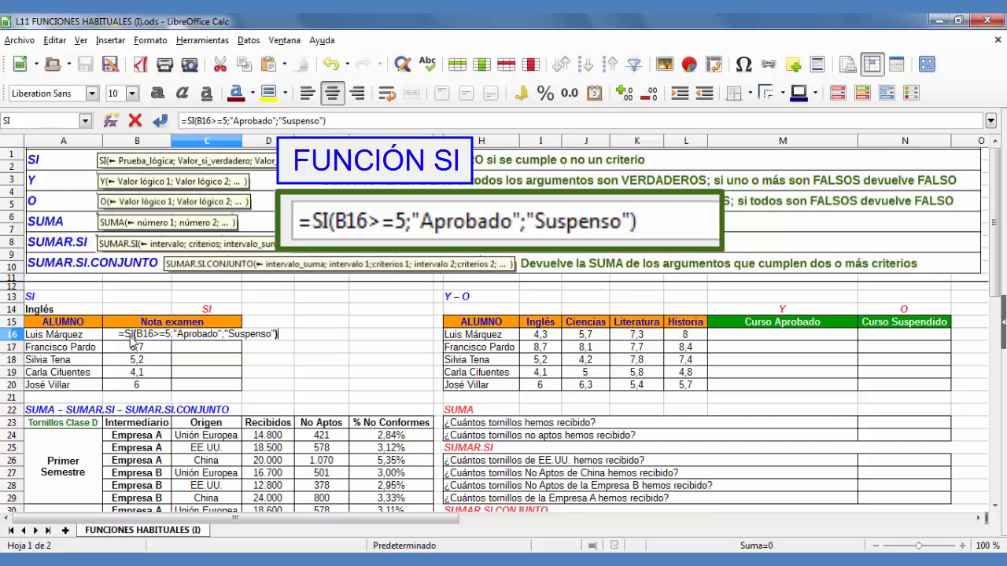
key(Return)
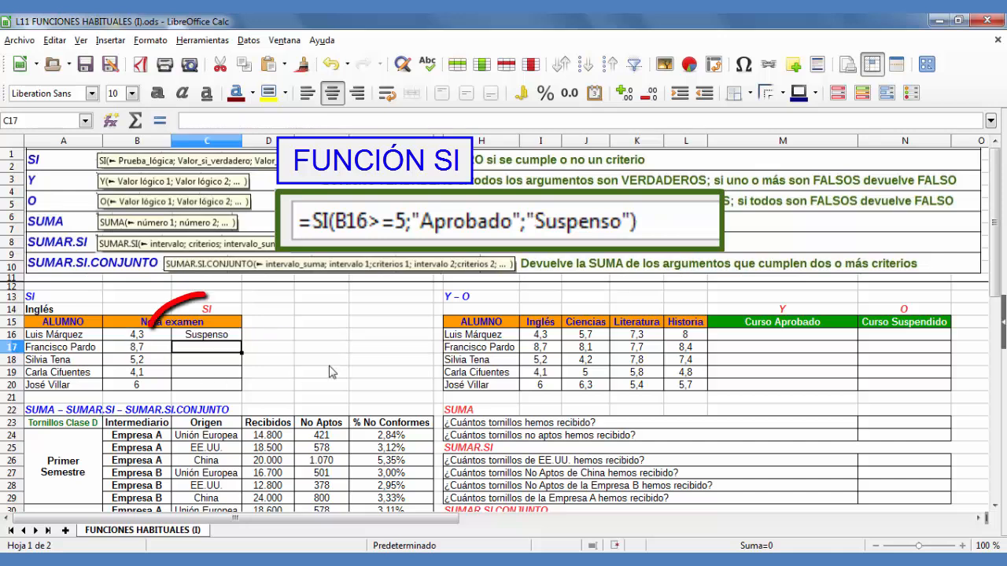
click(343, 338)
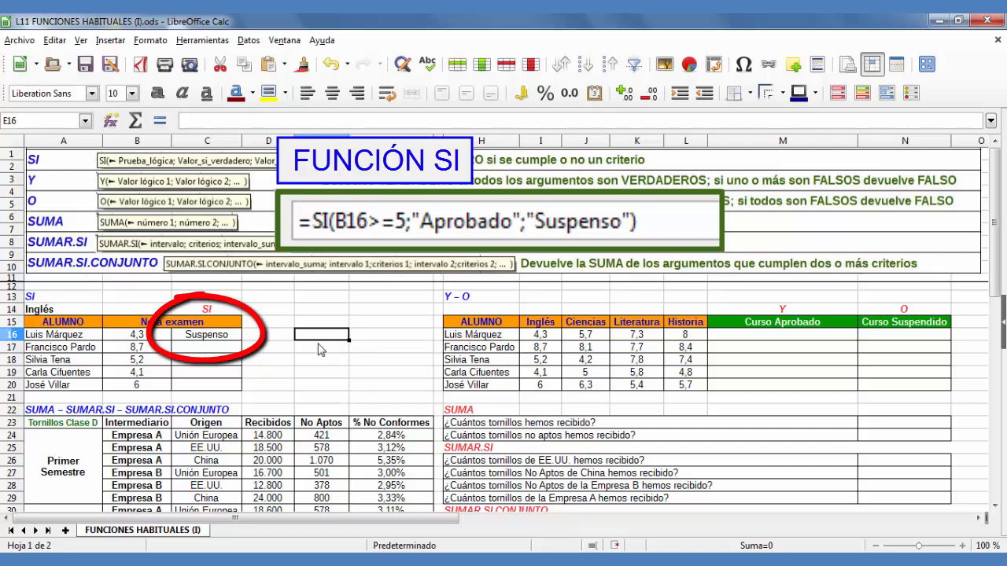
click(223, 336)
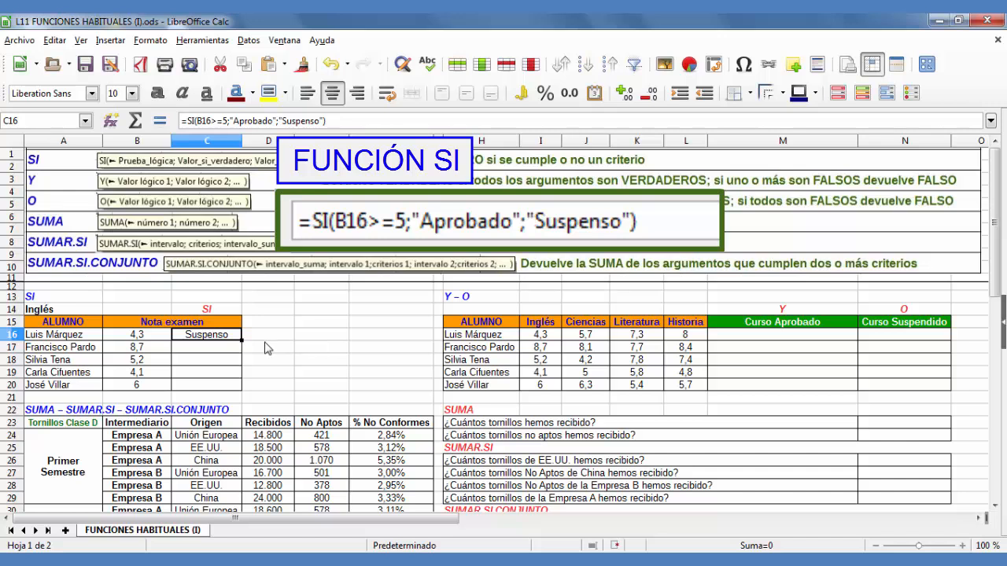
- Test the SI formula by setting the exam grade in B16 to 7, and undo that grade change
click(154, 335)
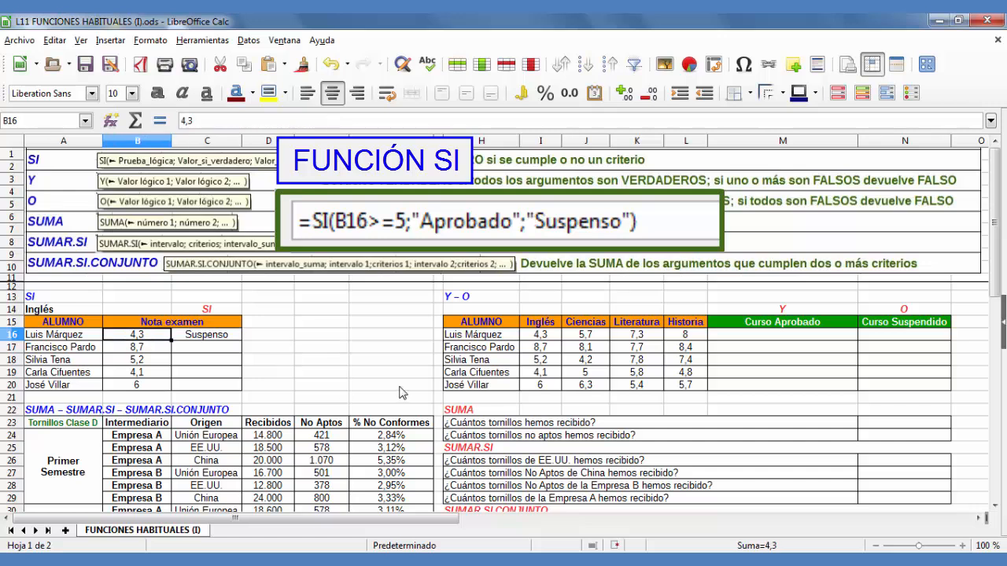
text(7)
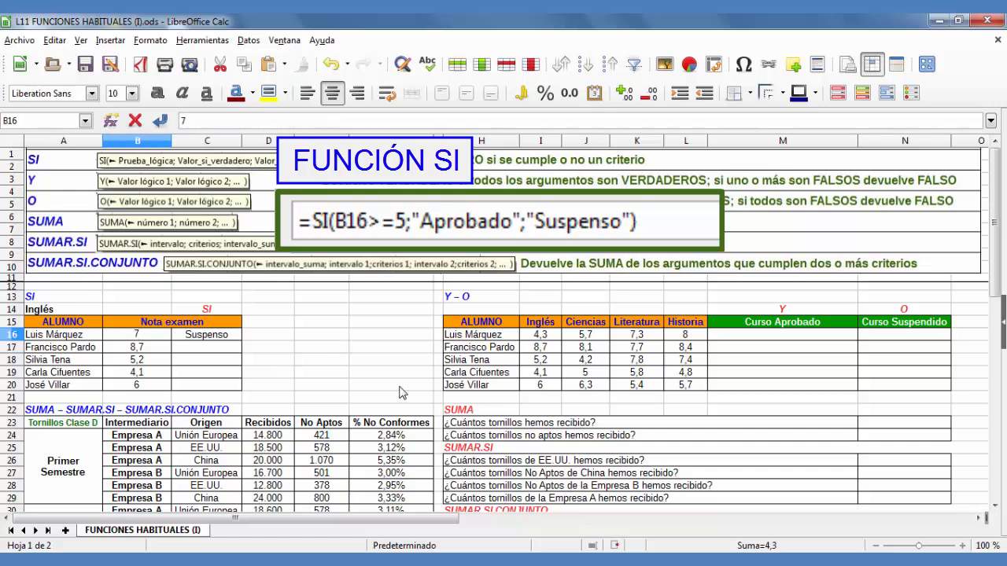
key(Return)
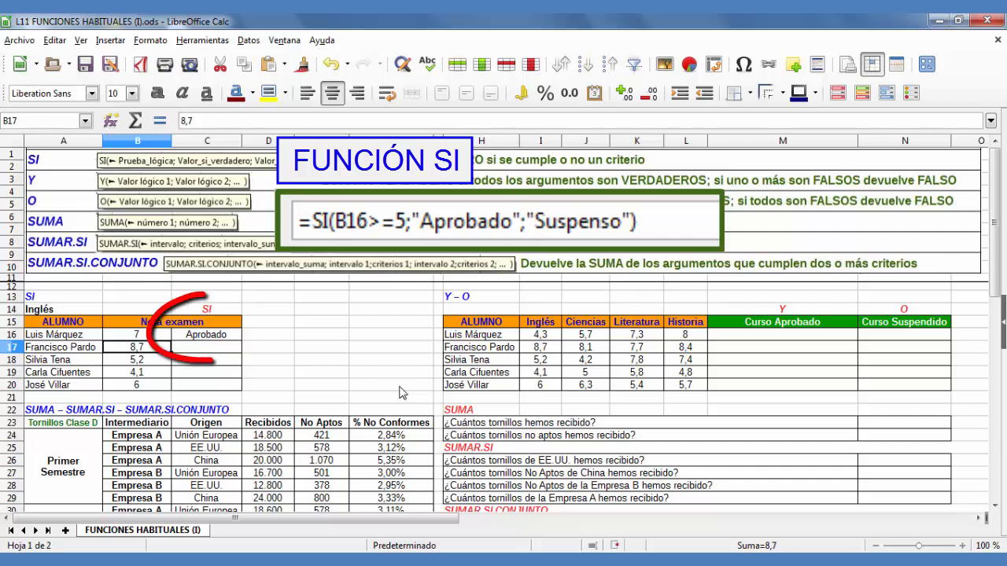
key(Up)
key(Right)
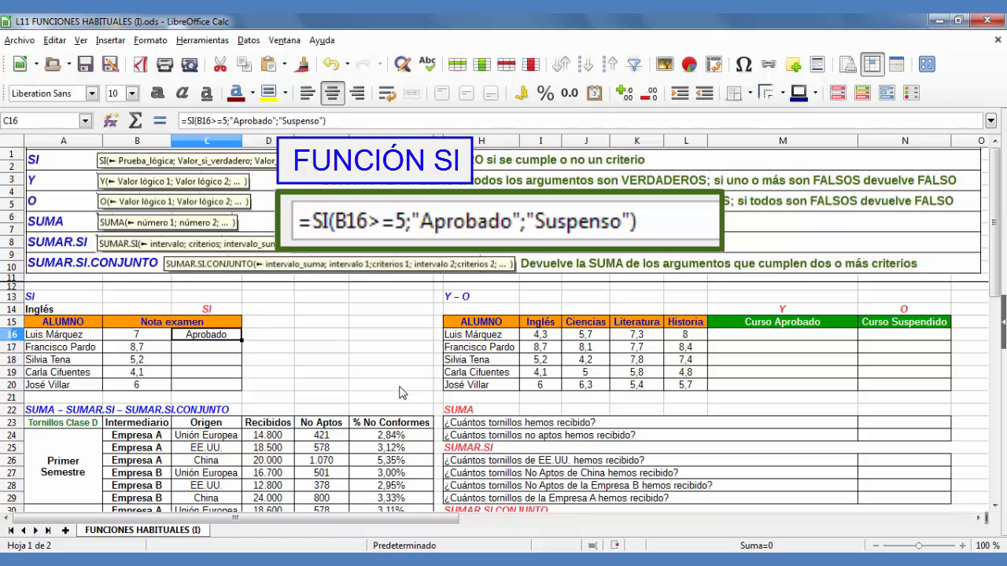
click(331, 64)
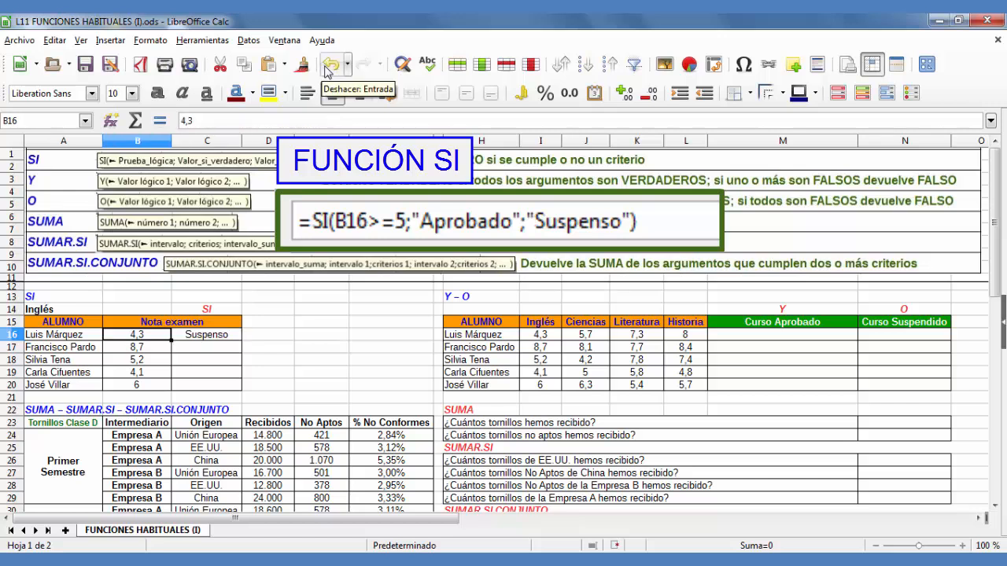
- Enter the formula =SI(B17>=5;"Aprobado";"Suspenso") in cell C17 for the second student
click(221, 354)
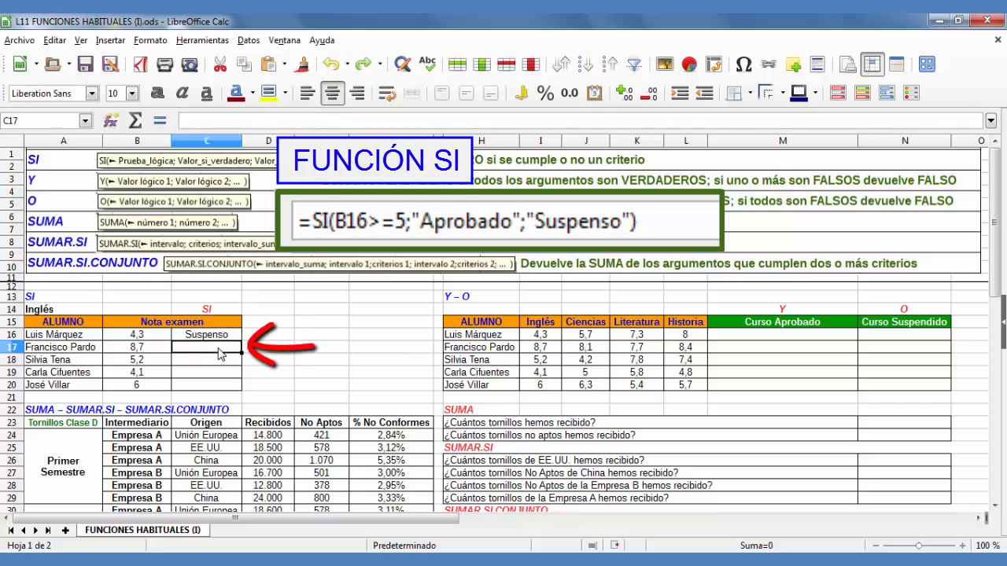
text(=)
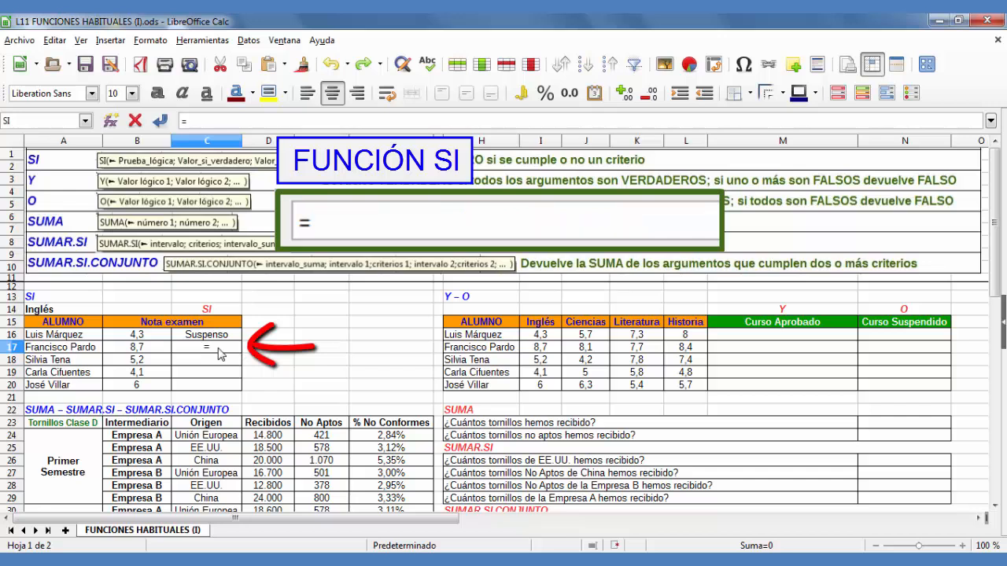
text(si)
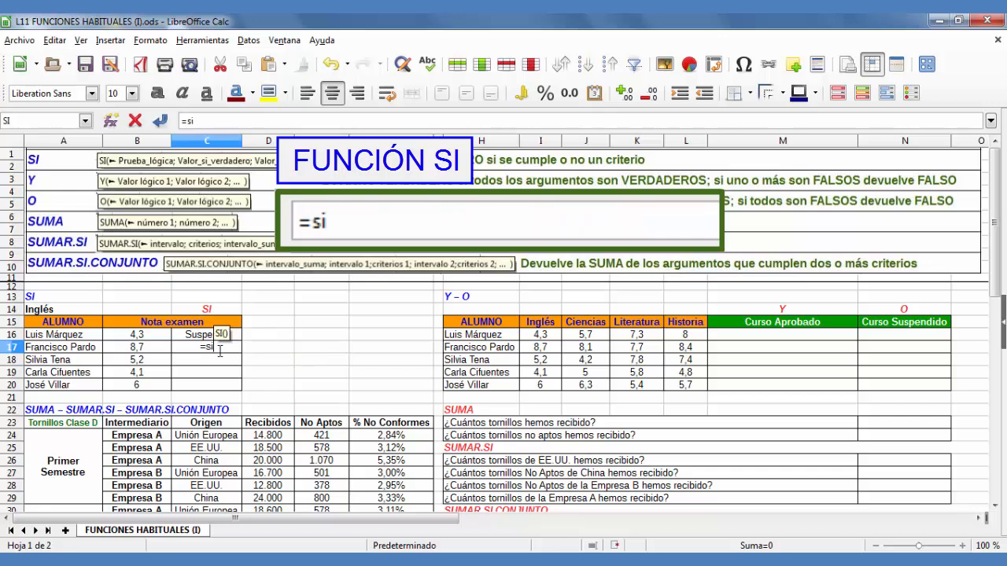
text(()
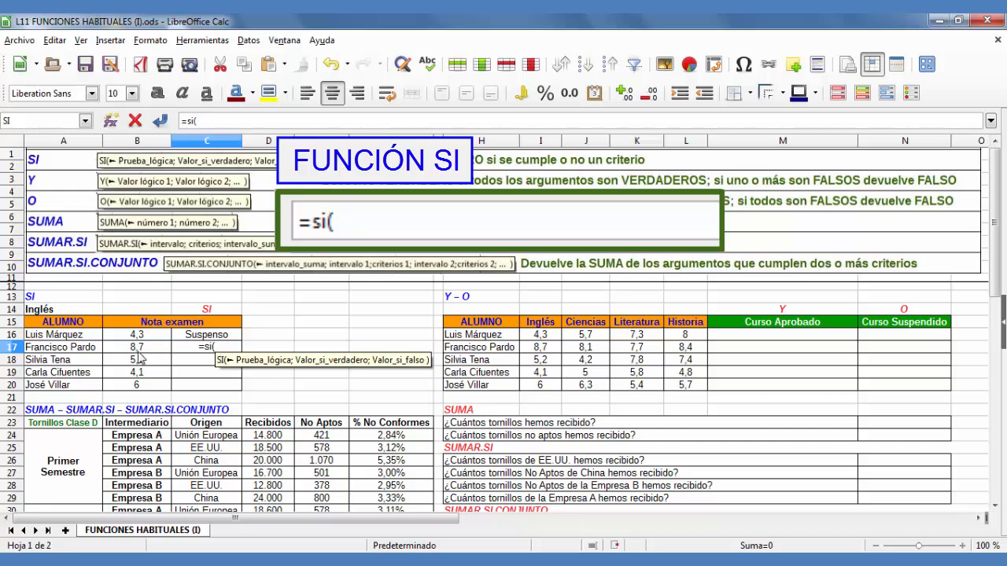
click(135, 351)
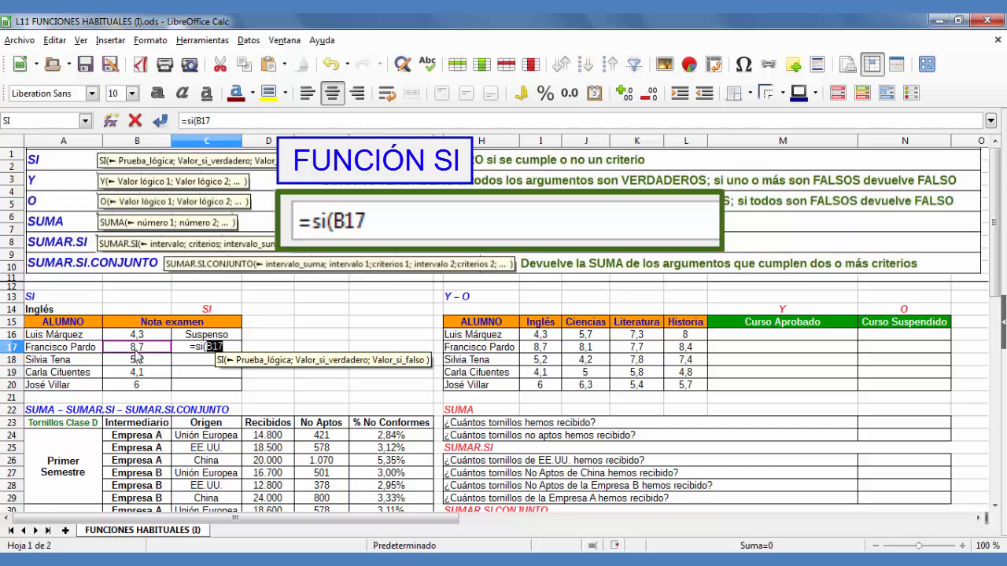
text(>=)
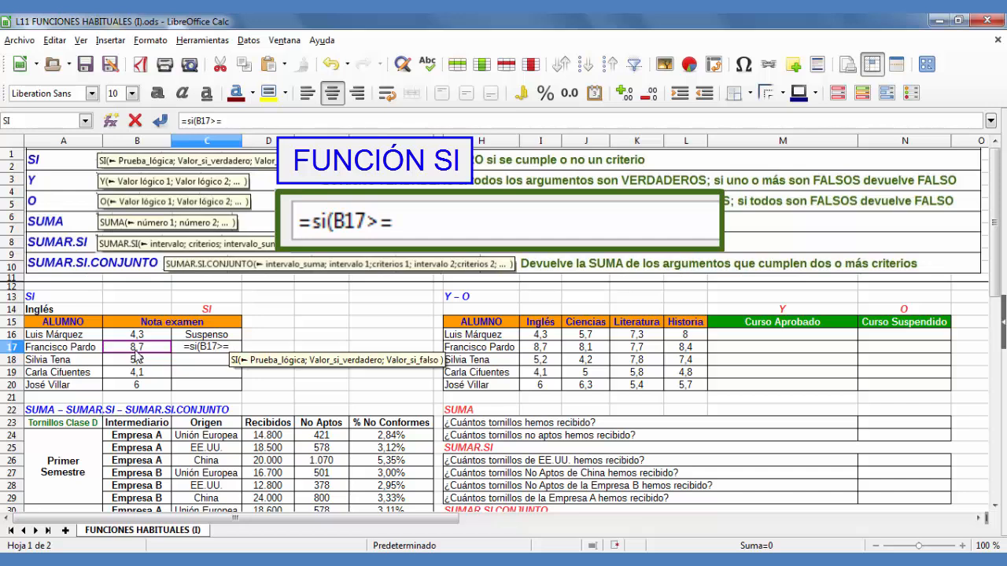
text(5;)
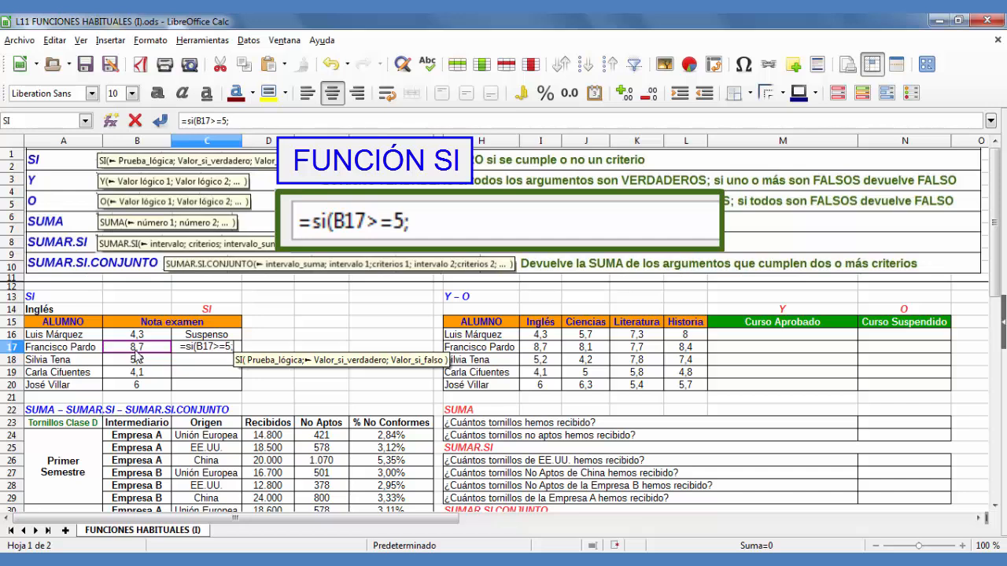
text(")
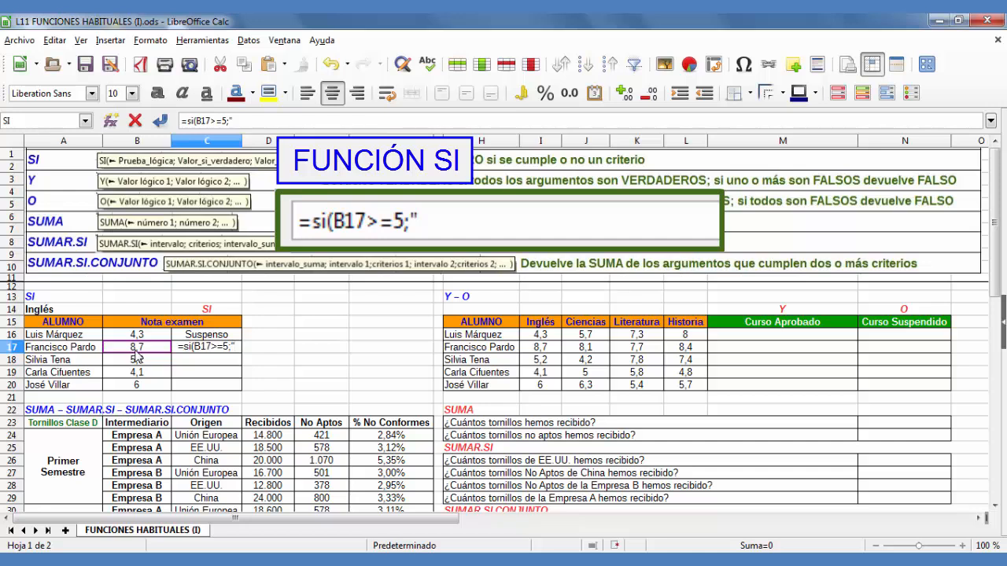
text(Aprobado)
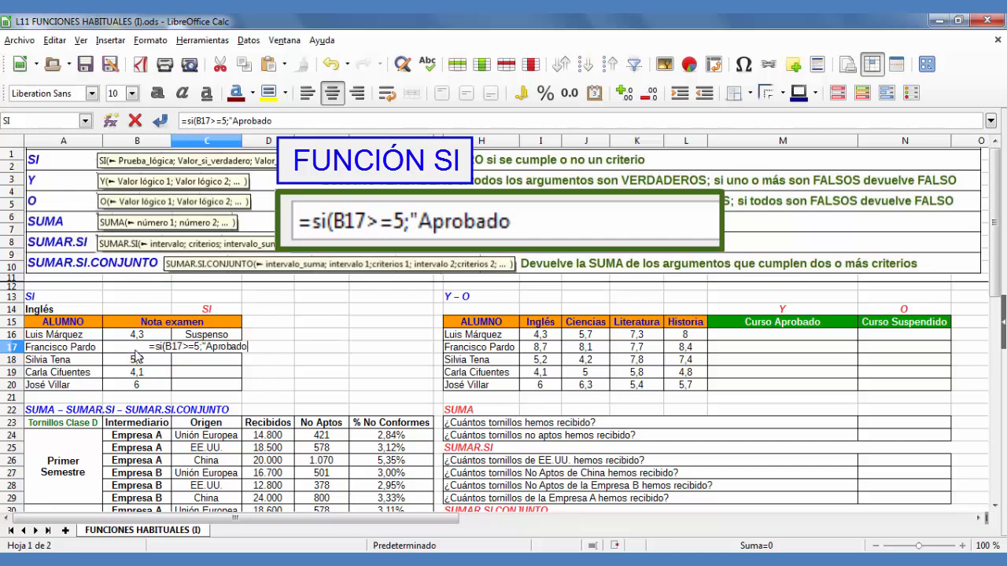
text(")
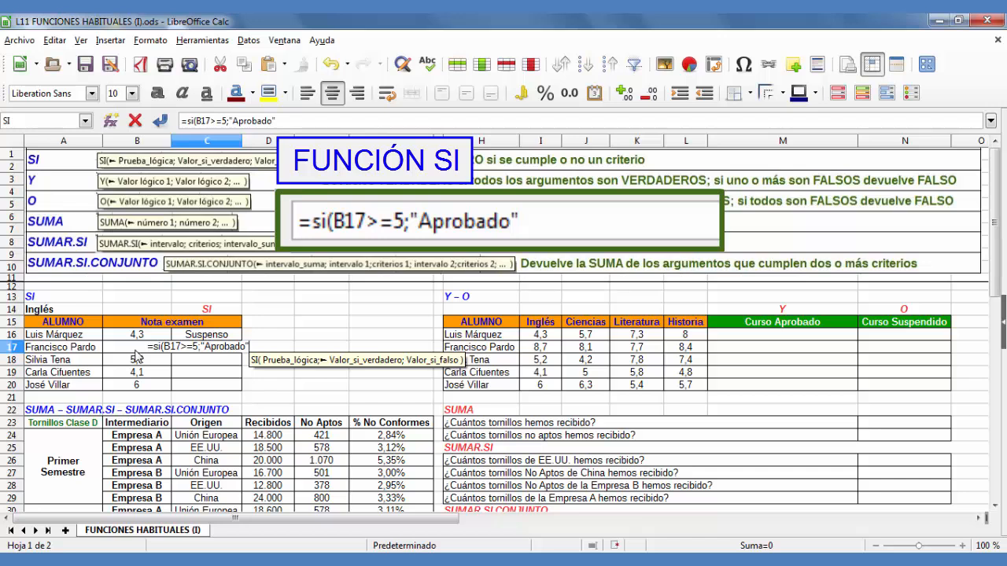
text(;)
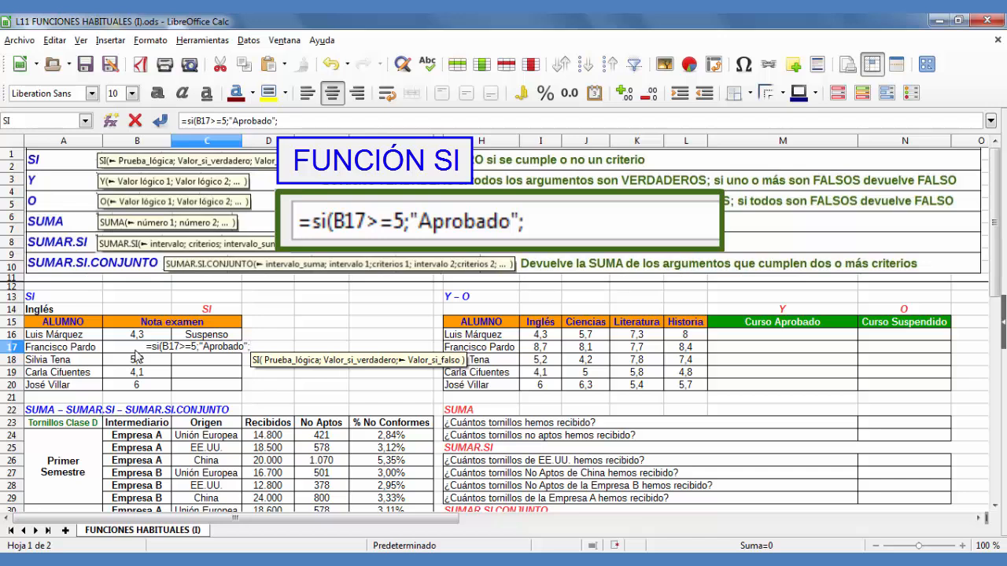
text(")
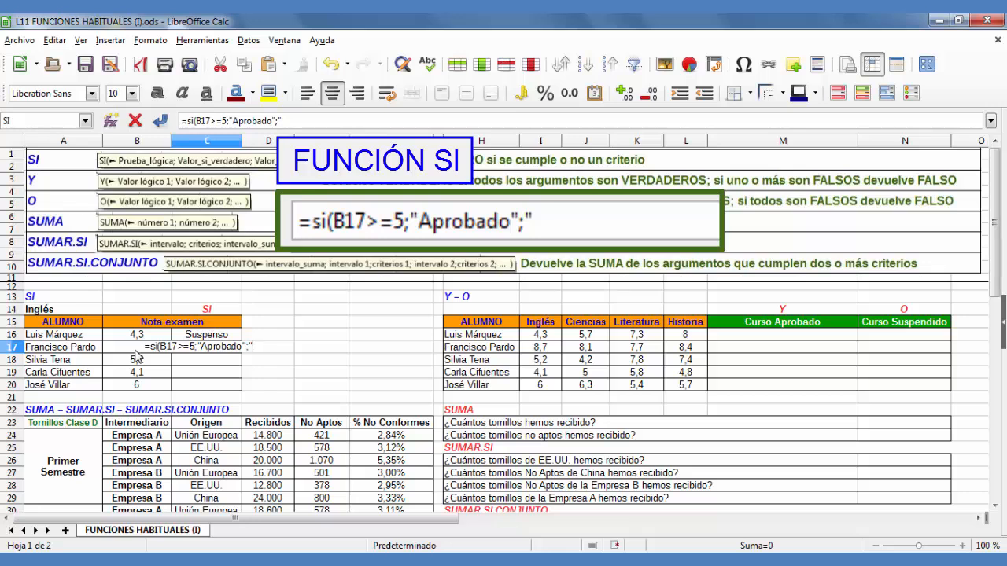
text(Suspenso)
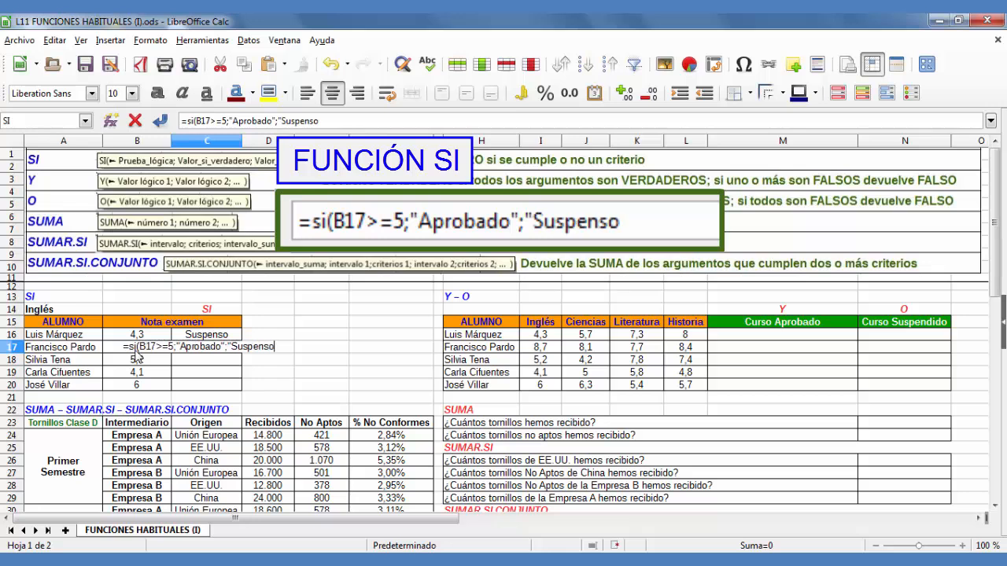
text(")
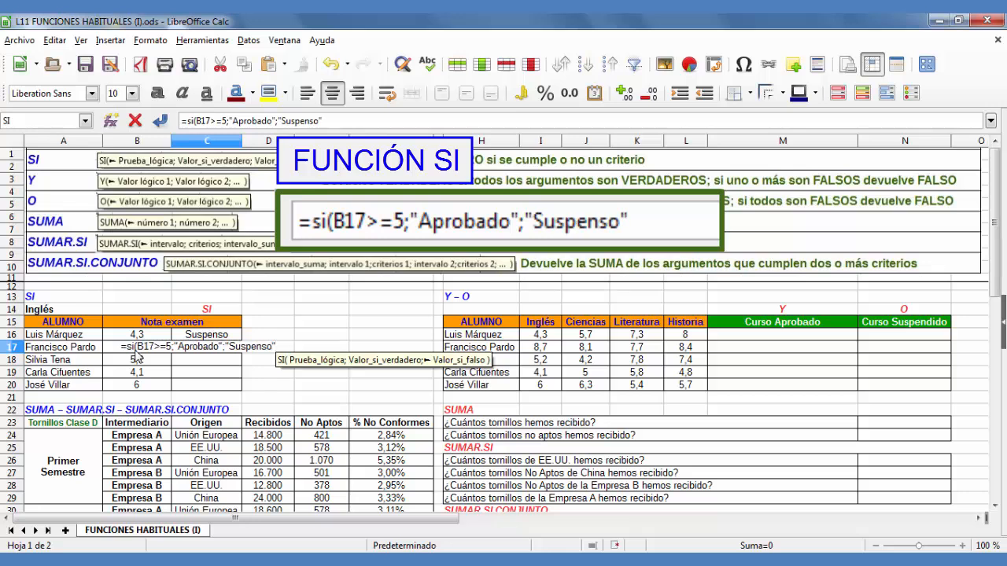
text())
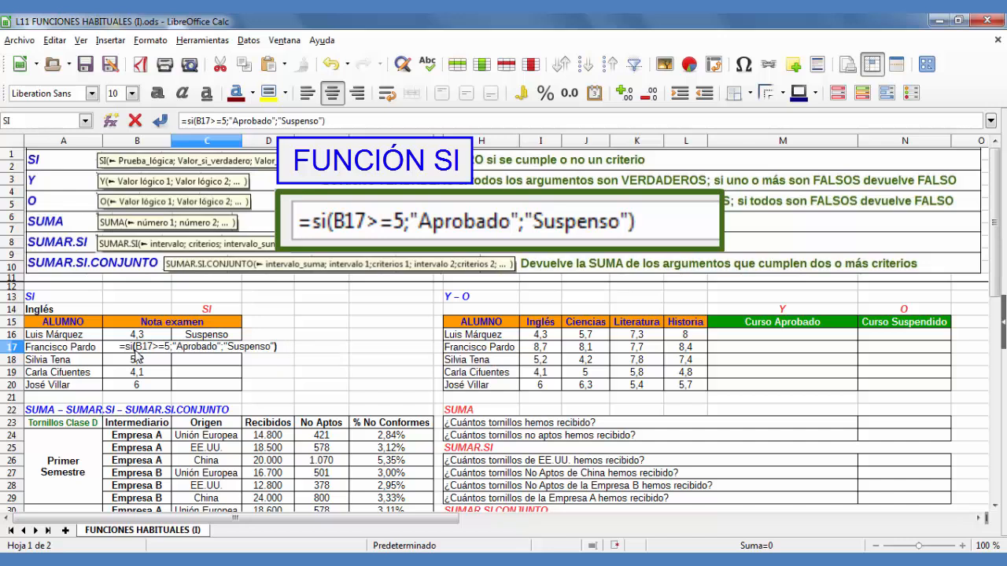
key(Return)
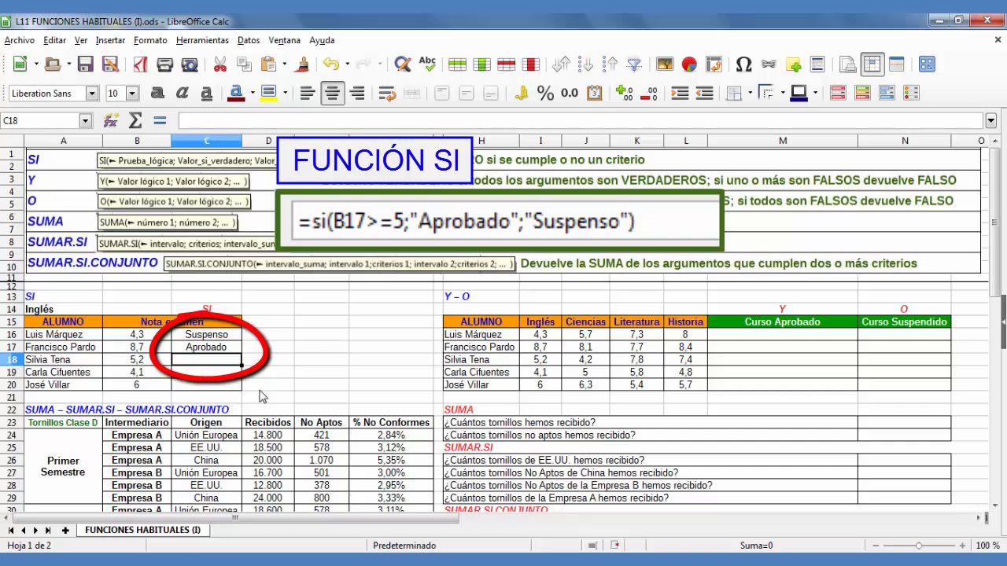
- Fill the SI formula from C17 down through C20 and review the copied formulas in C18, C19 and C20
click(223, 350)
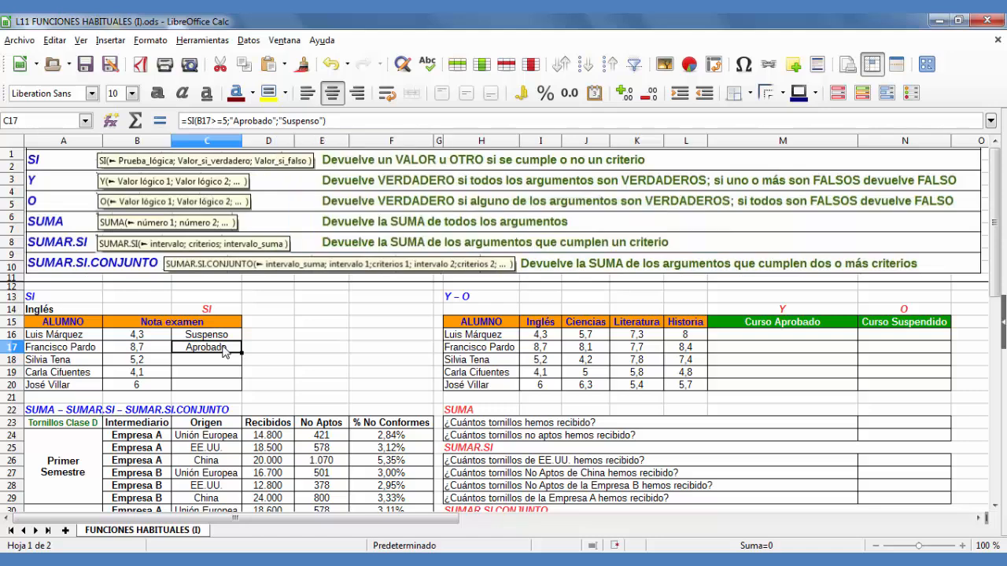
click(291, 350)
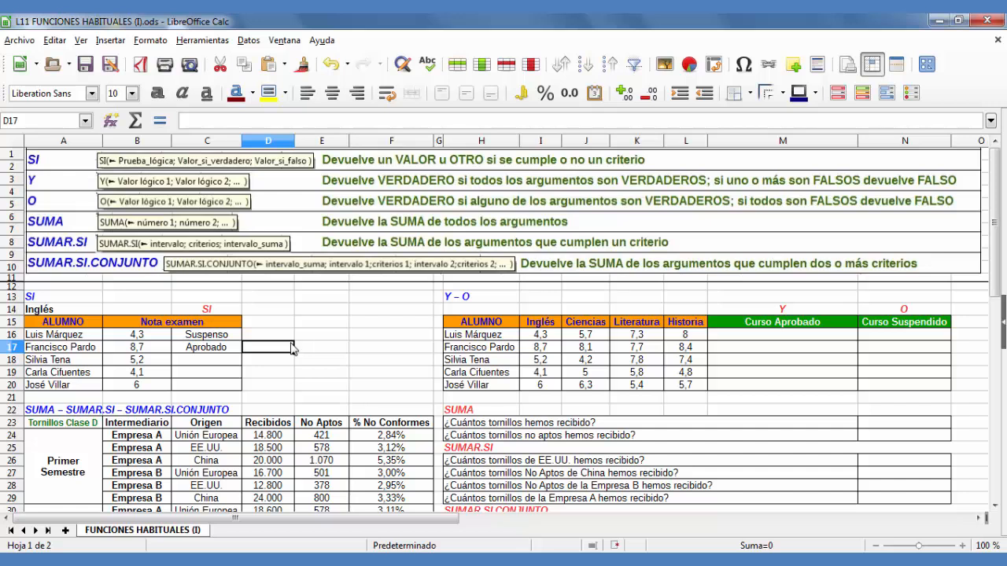
click(214, 352)
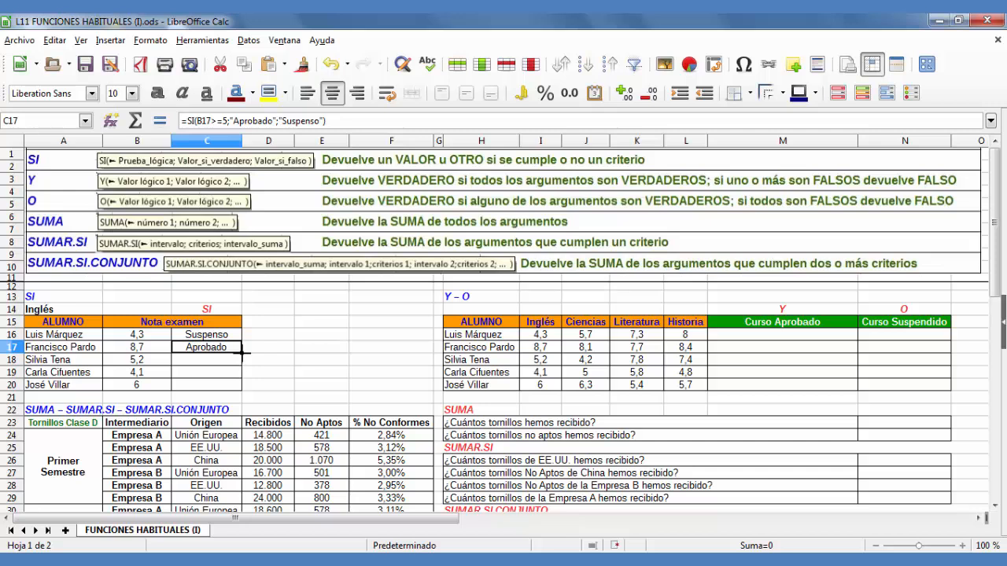
drag(243, 353, 239, 386)
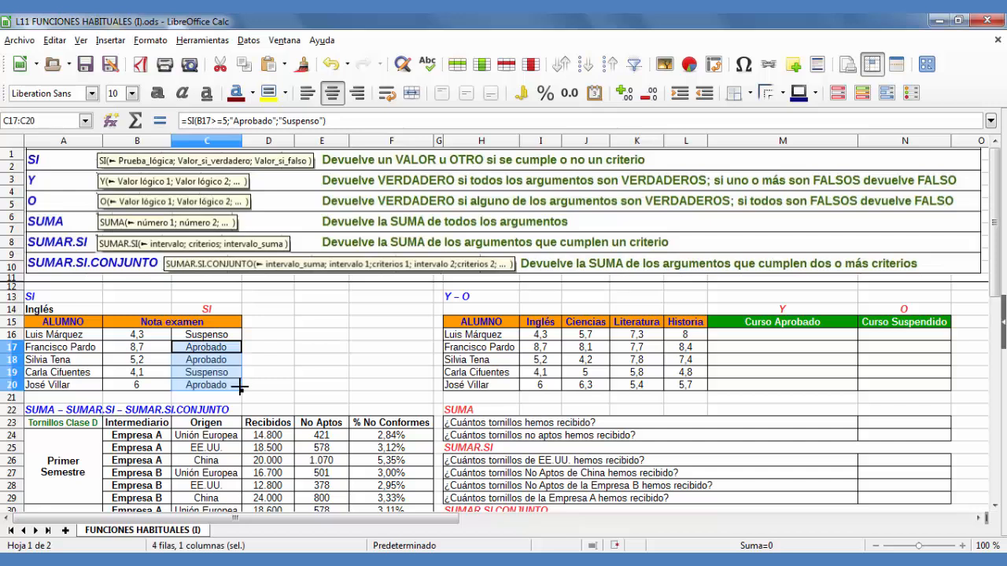
click(209, 360)
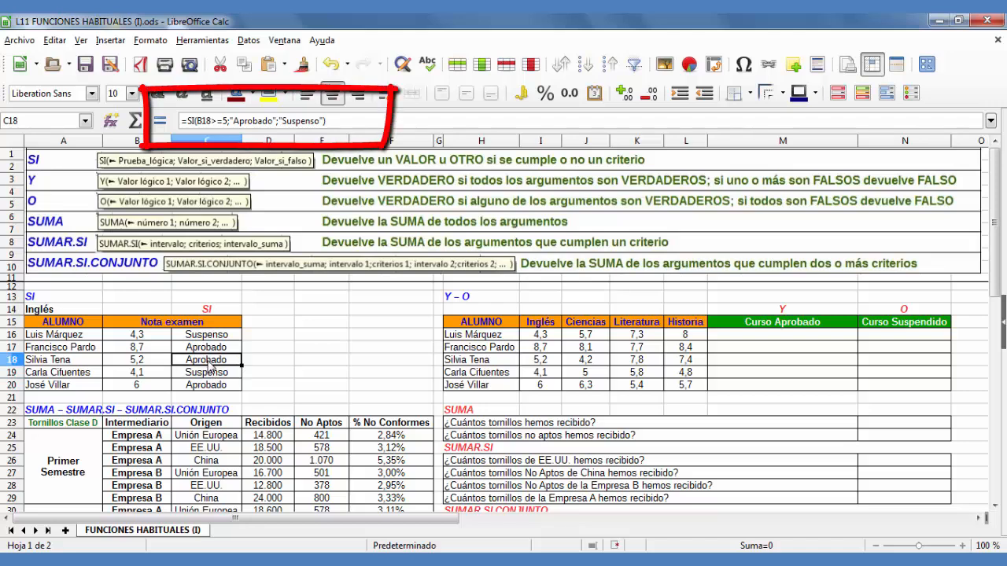
click(213, 374)
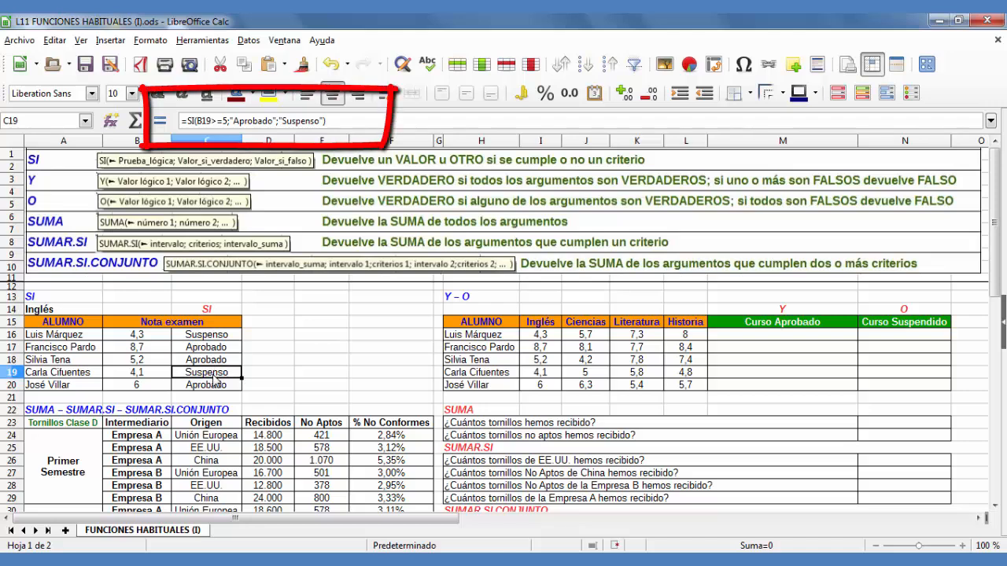
click(217, 391)
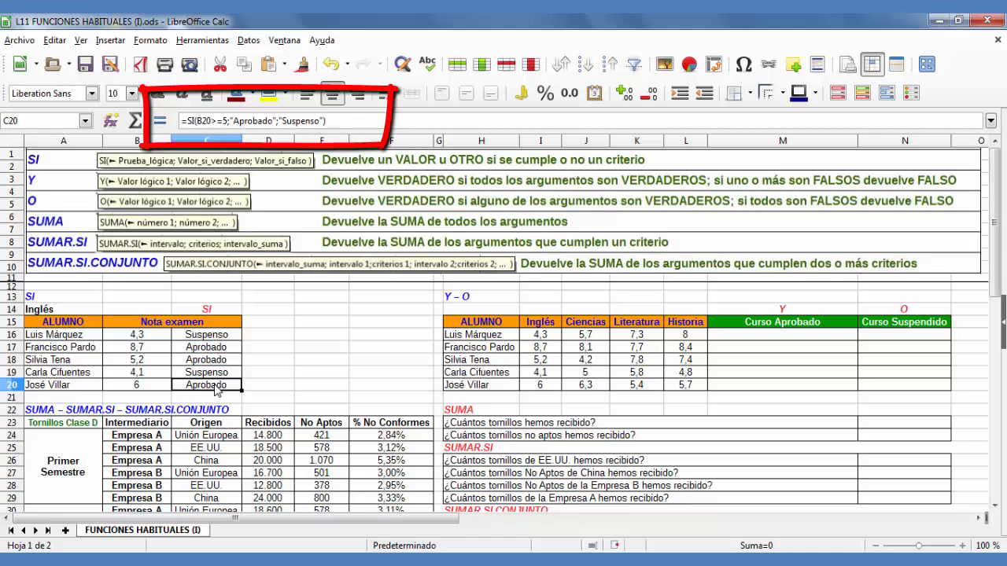
click(286, 351)
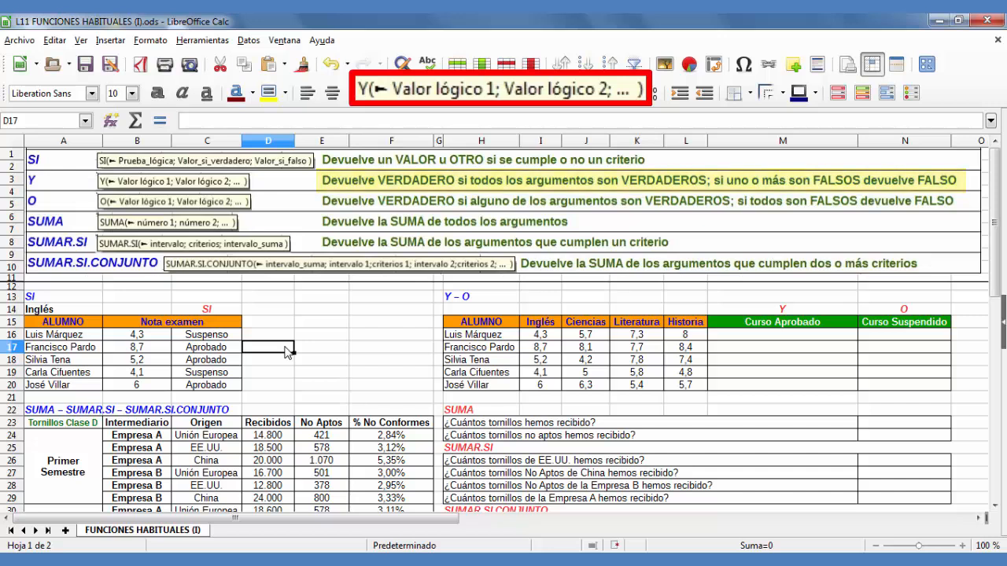
- Enter the formula =Y(I16>=5;J16>=5;K16>=5;L16>=5) in cell M16 under Curso Aprobado for the first student
click(747, 337)
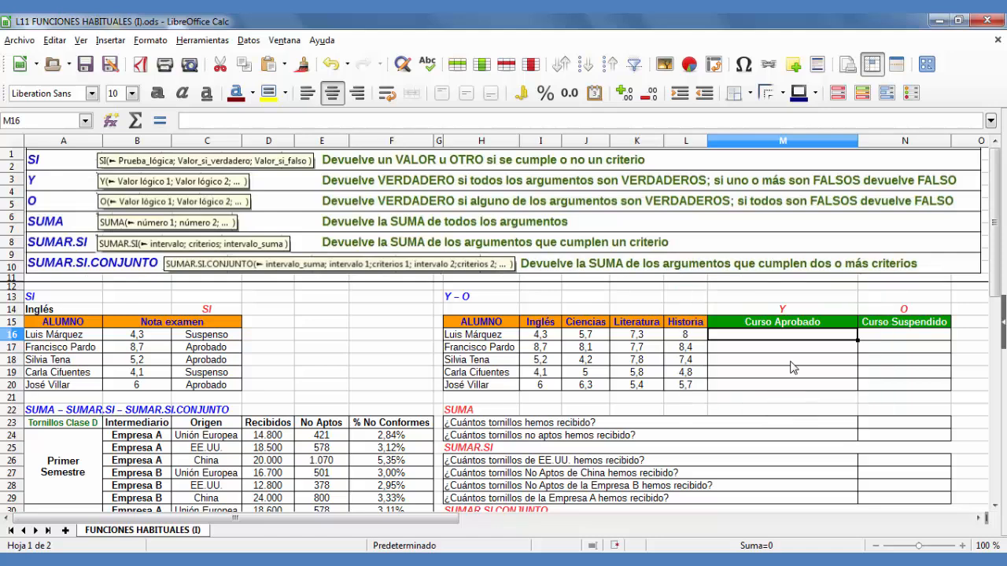
text(=)
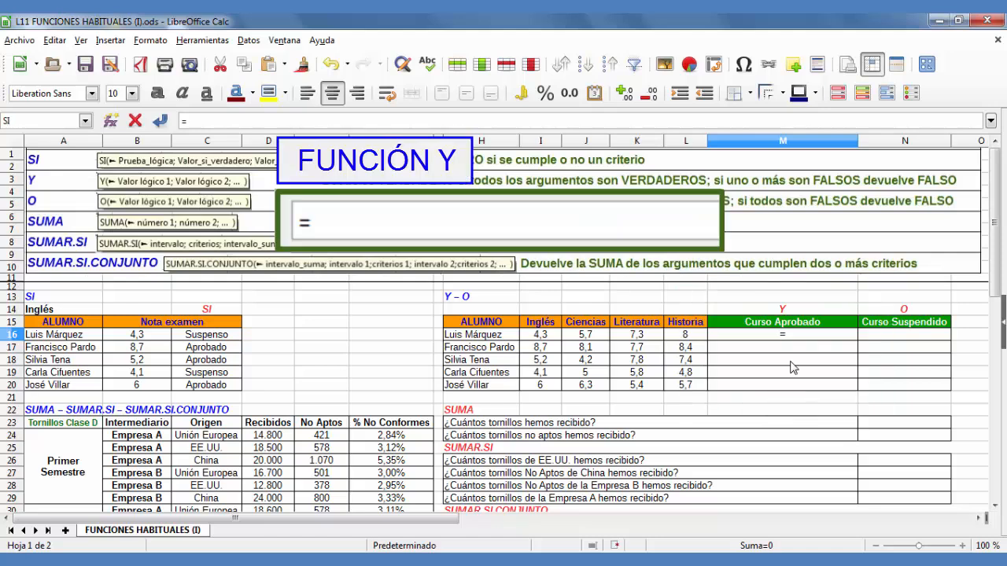
text(Y)
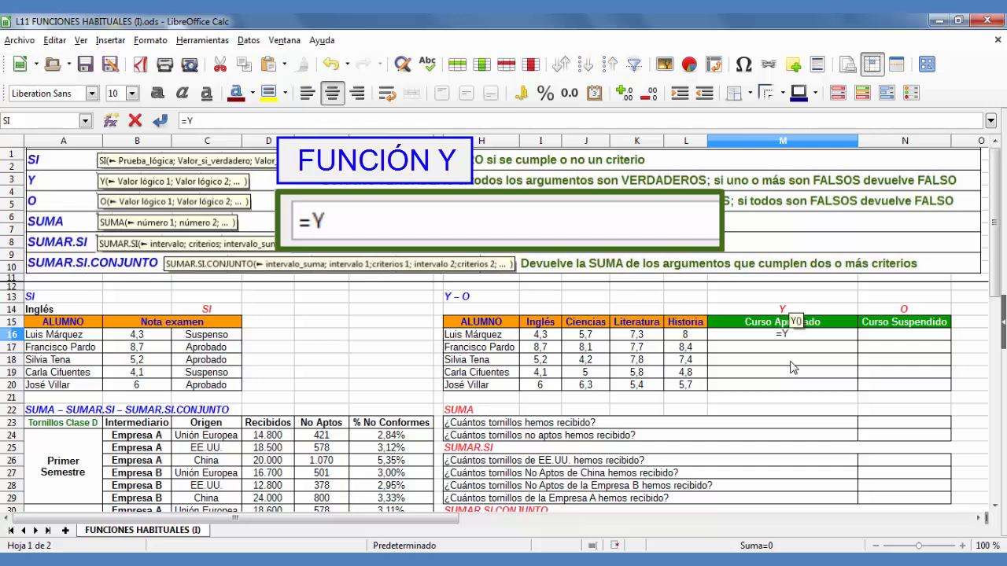
text(()
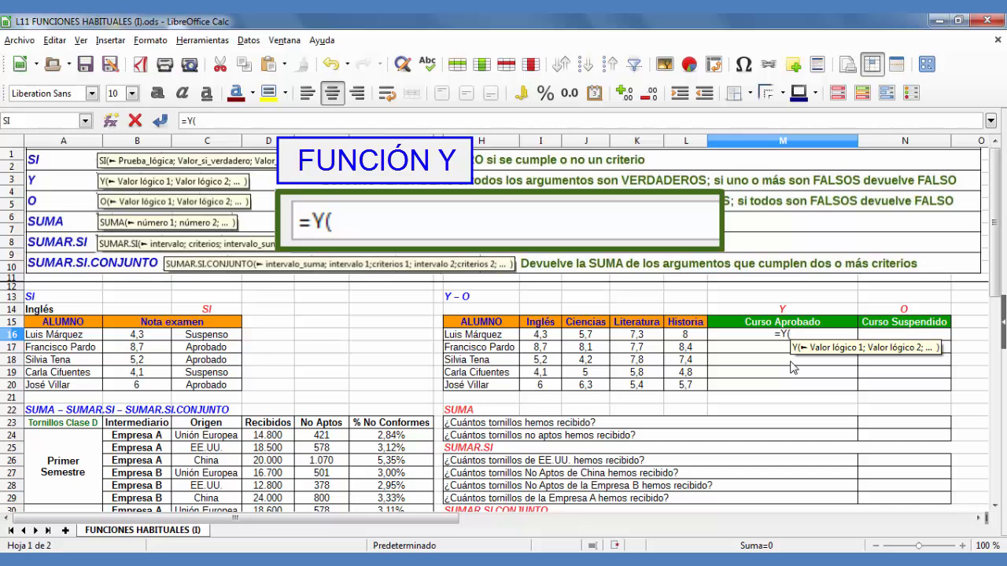
click(540, 334)
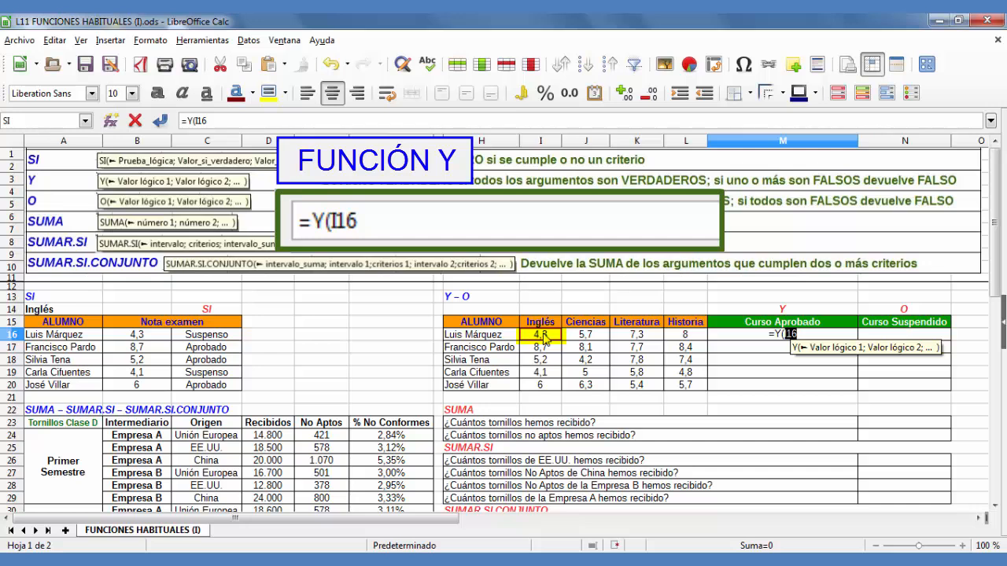
text(>)
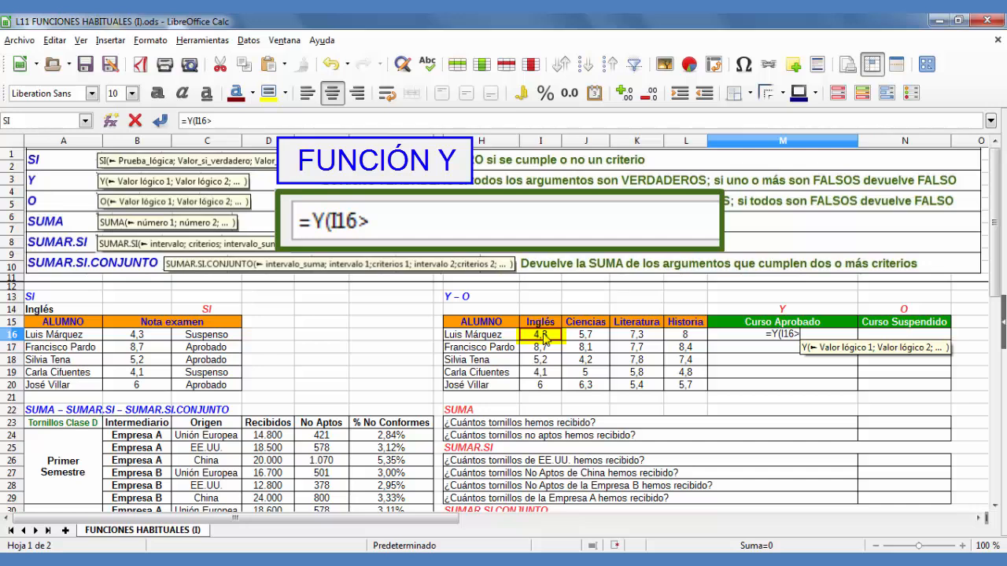
text(=5)
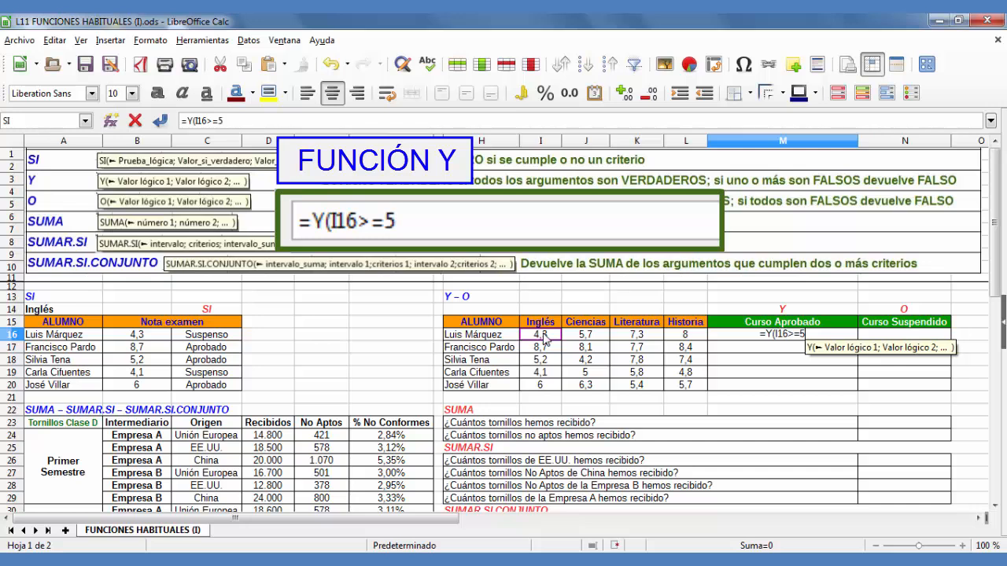
text(;)
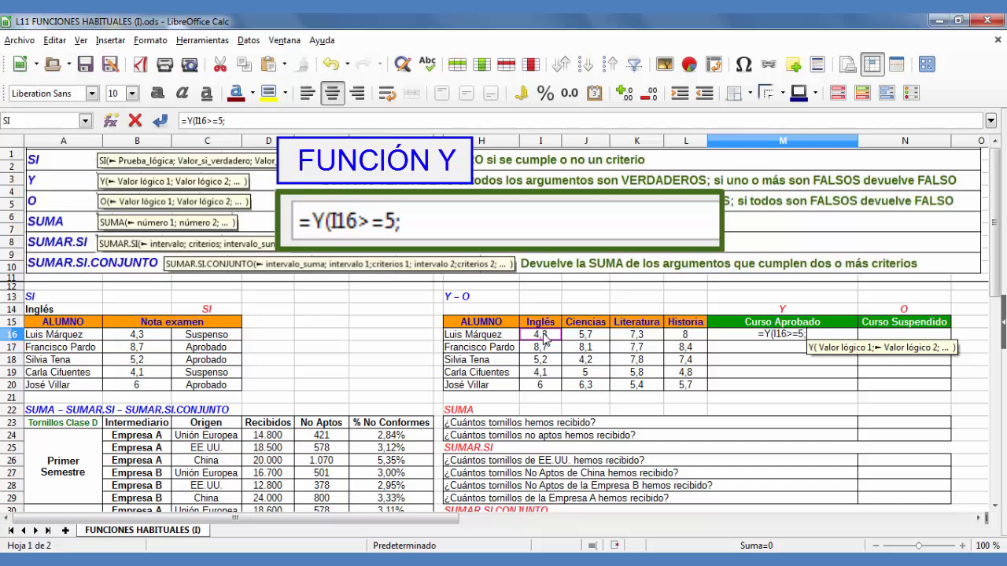
click(590, 340)
text(>=)
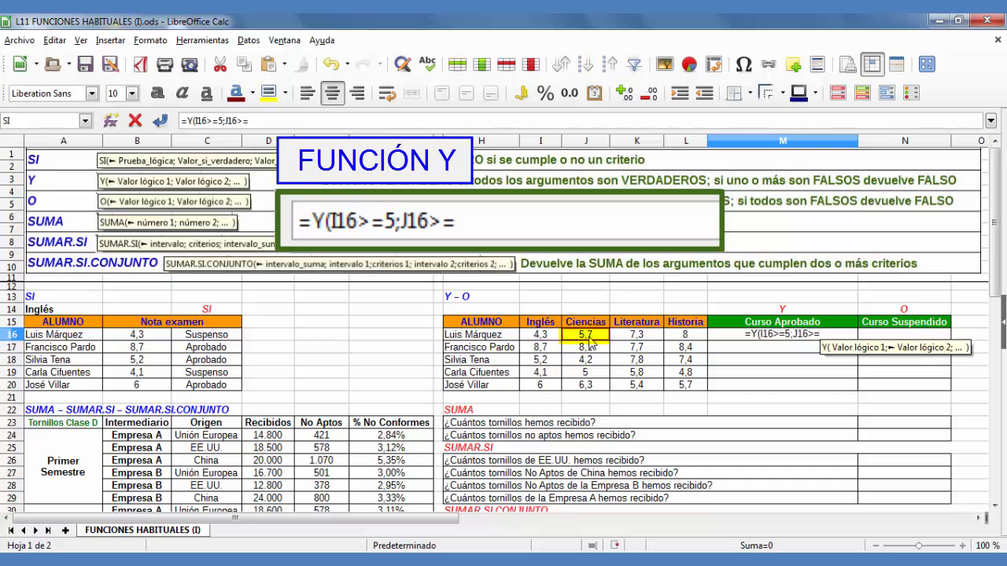
text(5;)
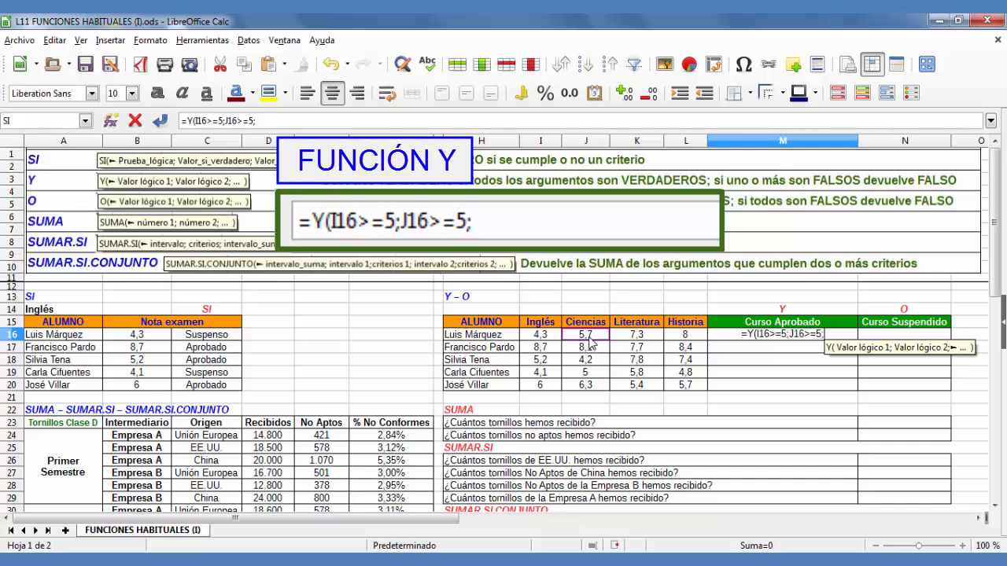
click(652, 340)
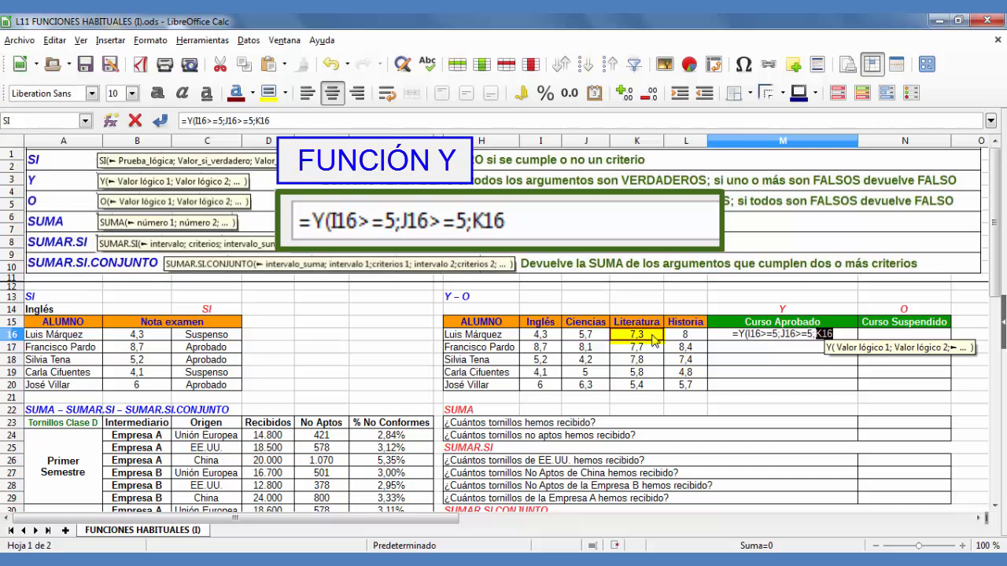
text(>=)
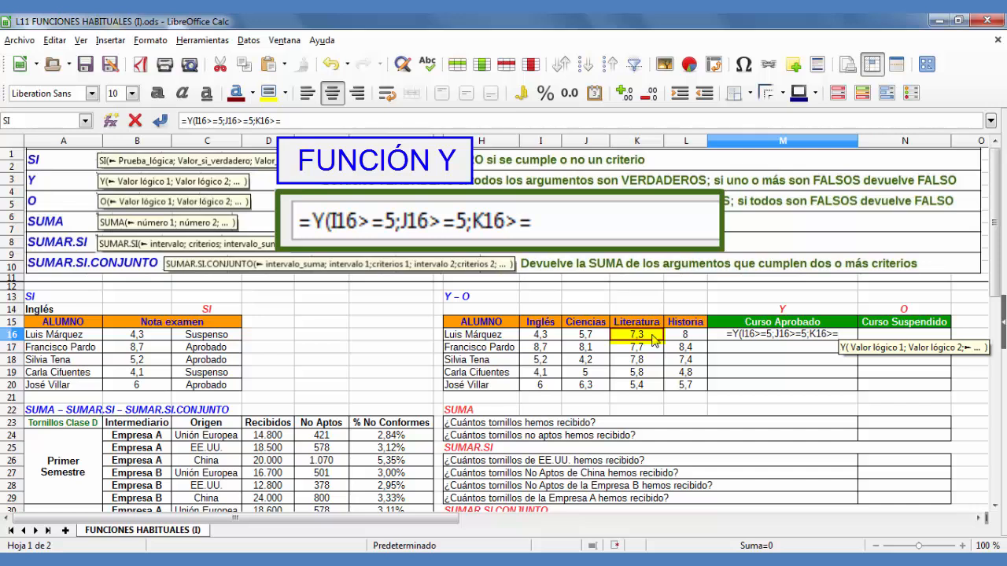
text(5;)
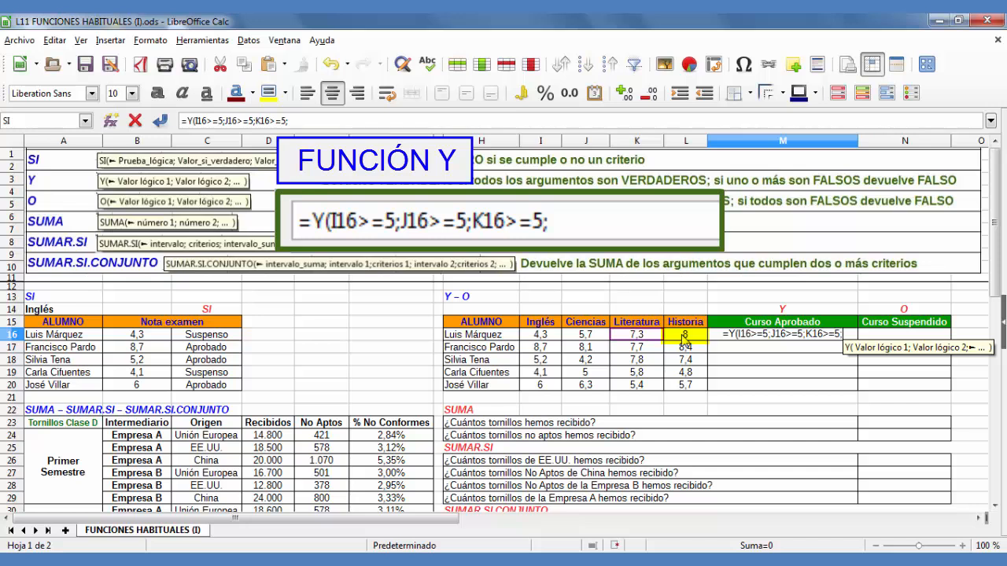
click(683, 336)
text(>=)
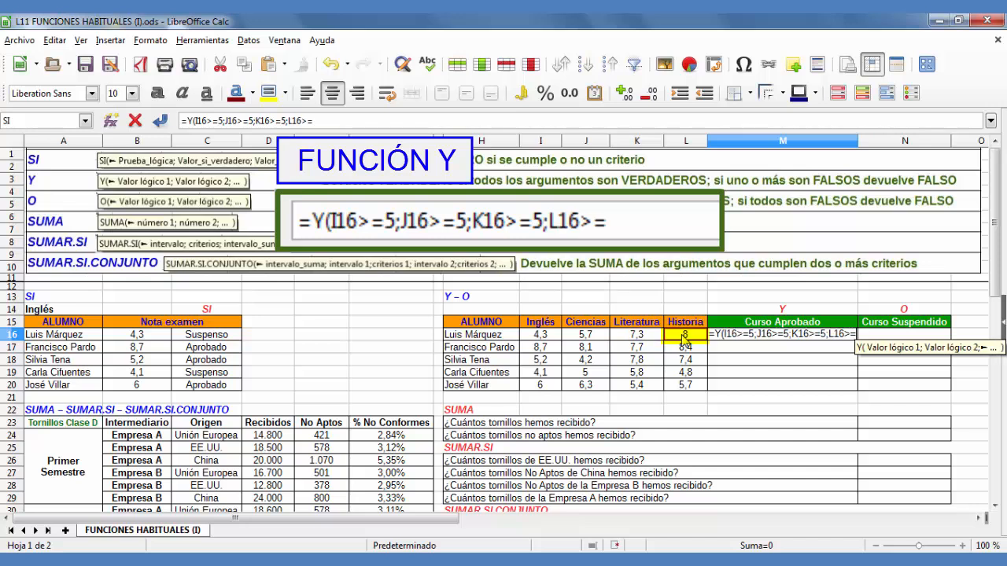
text(5)
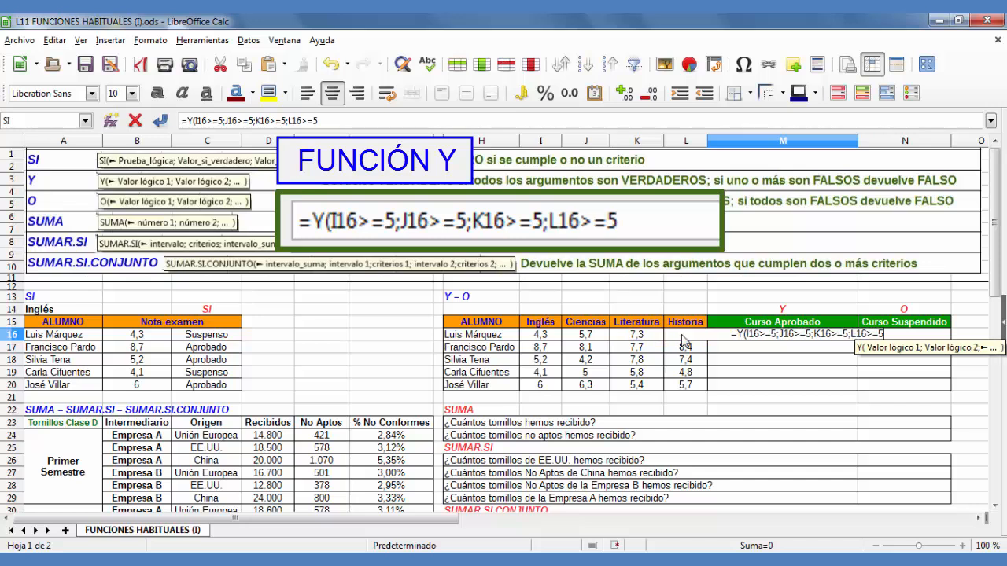
text())
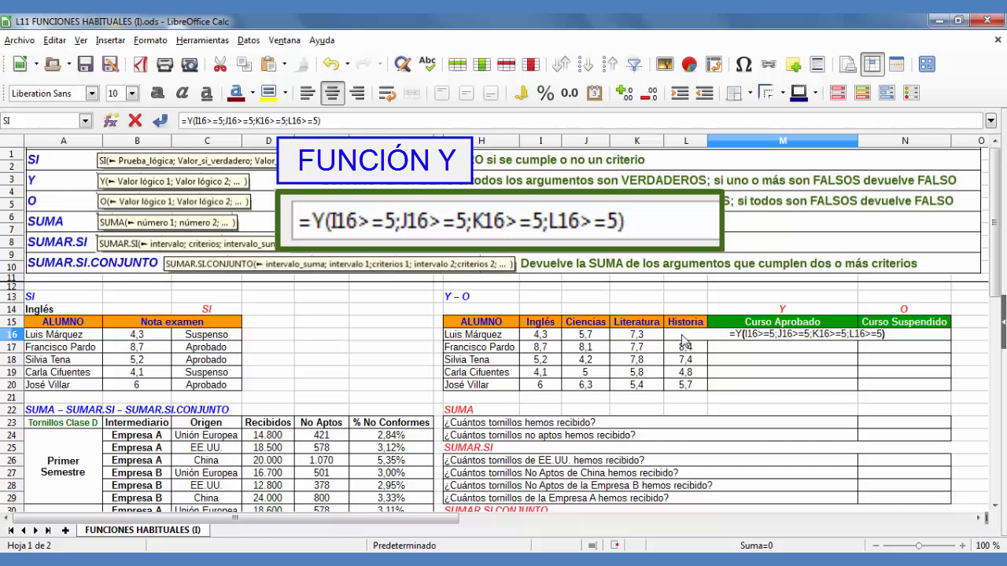
key(Return)
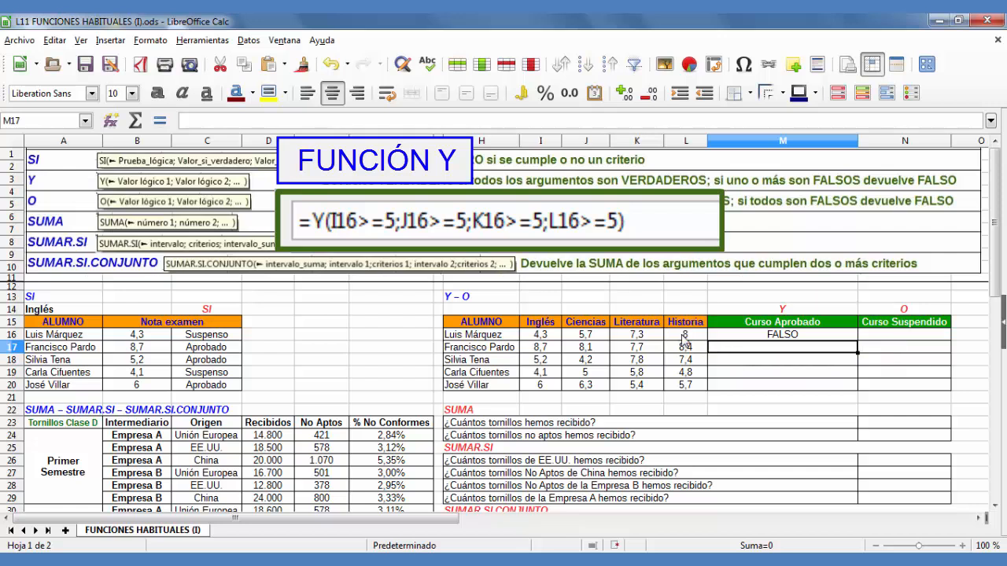
- Fill the Y formula from M16 down through M20 and review the copied formula in M17
key(Up)
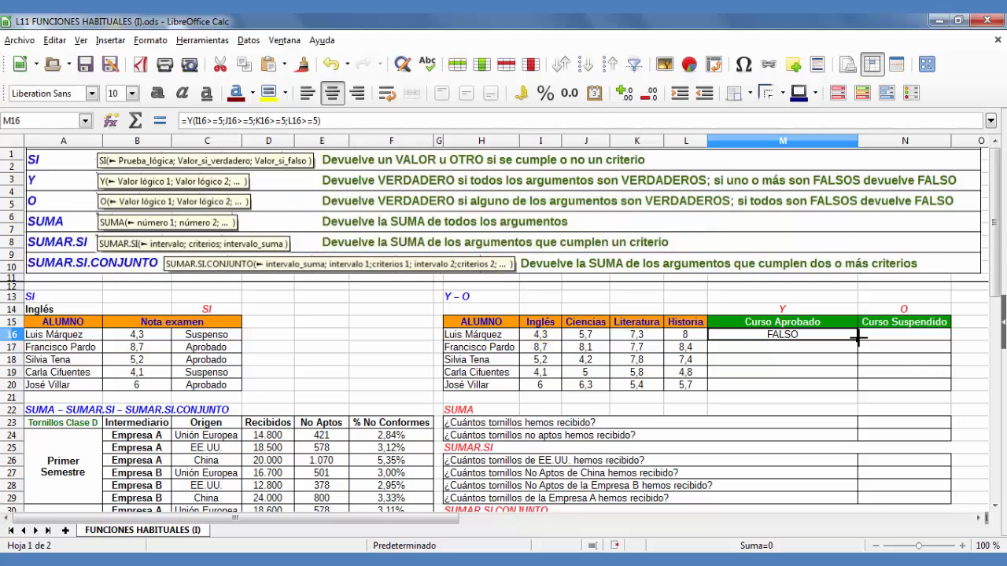
drag(857, 339, 862, 387)
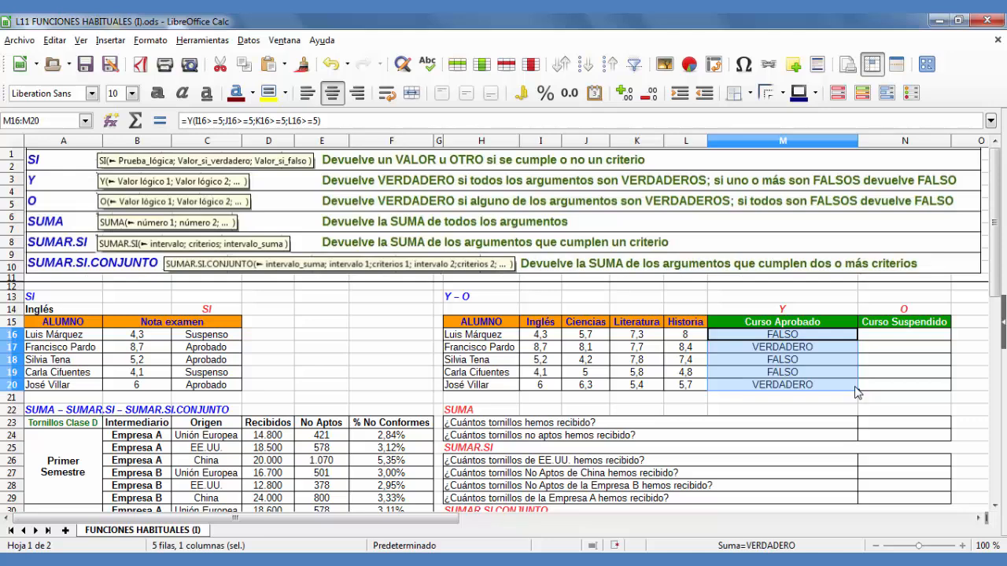
click(807, 350)
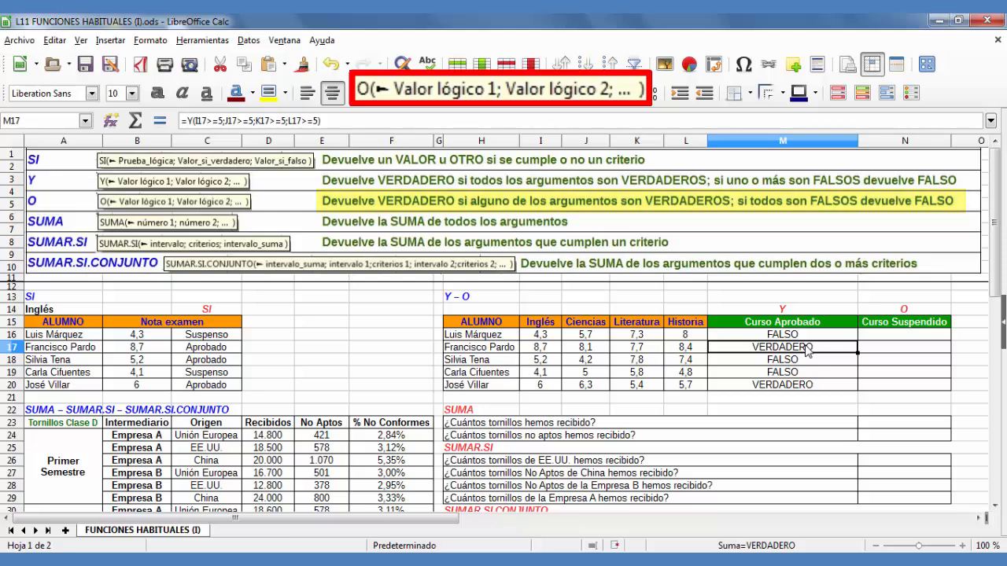
- Enter the formula =O(I16<5;J16<5;K16<5;L16<5) in cell N16 under Curso Suspendido for the first student
click(889, 337)
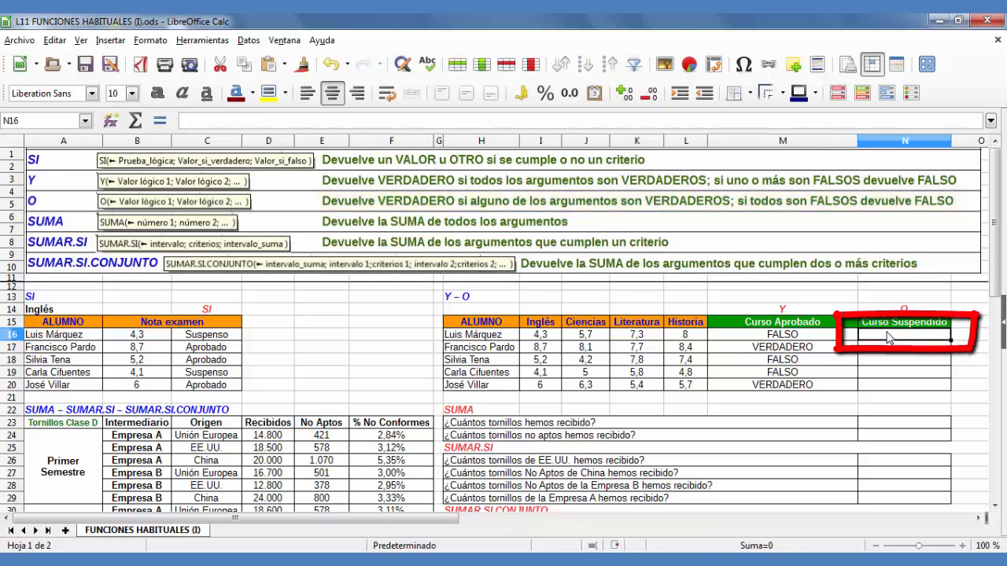
text(=)
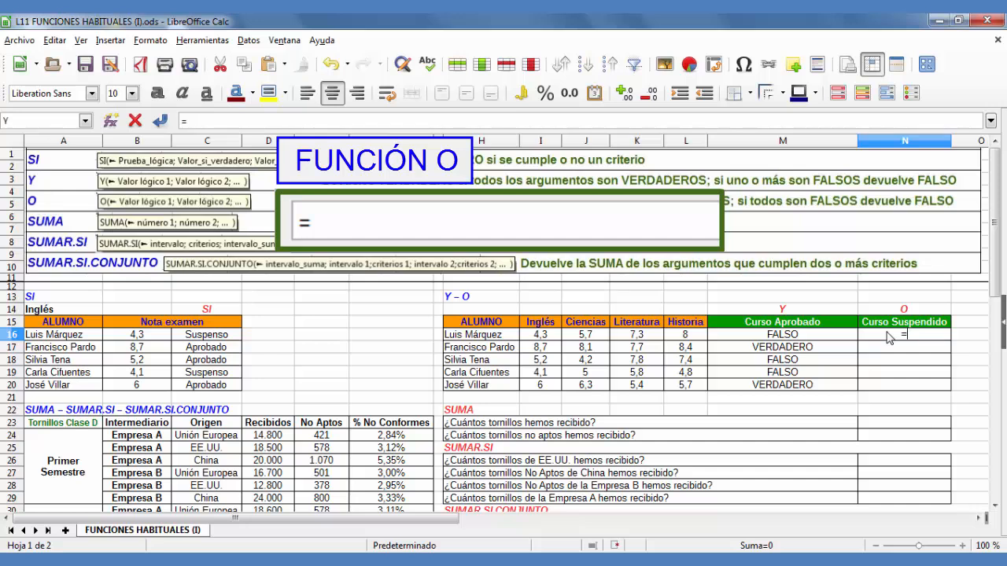
text(O)
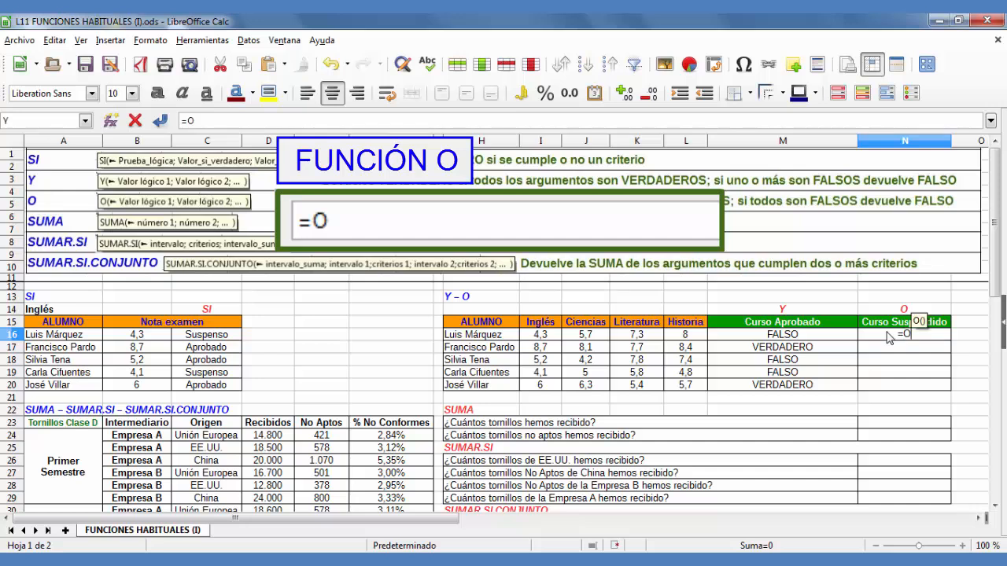
text(()
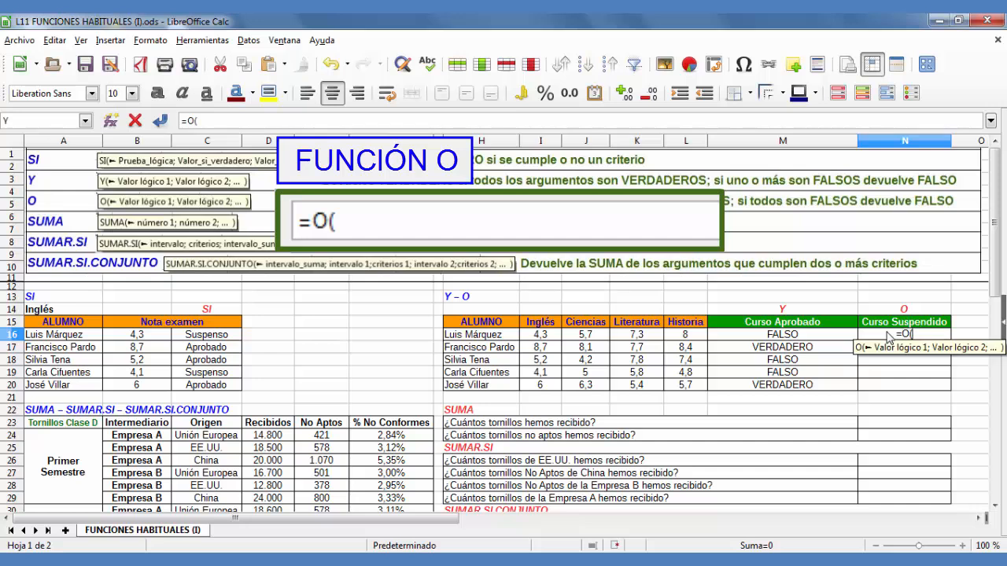
click(550, 337)
text(<5)
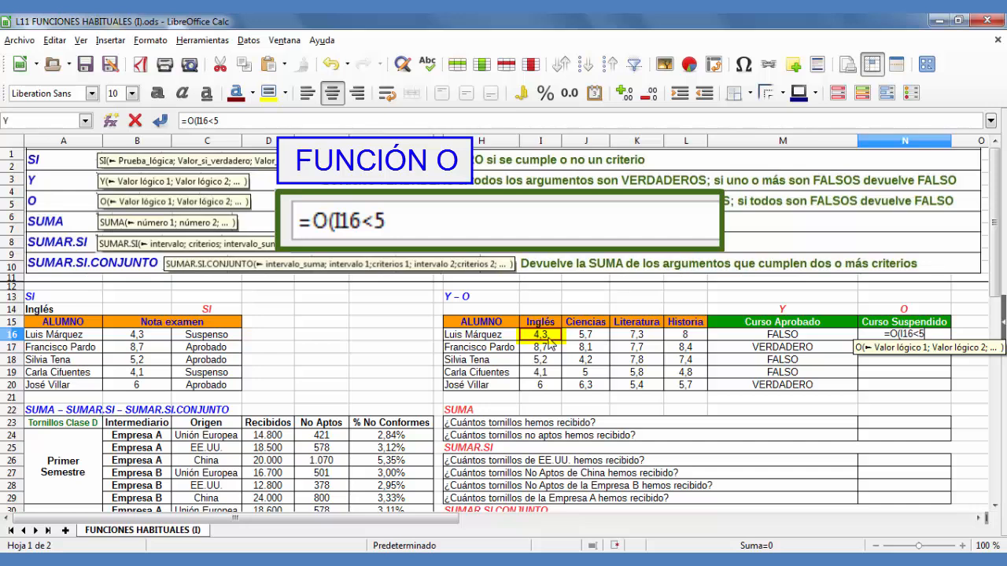
text(;)
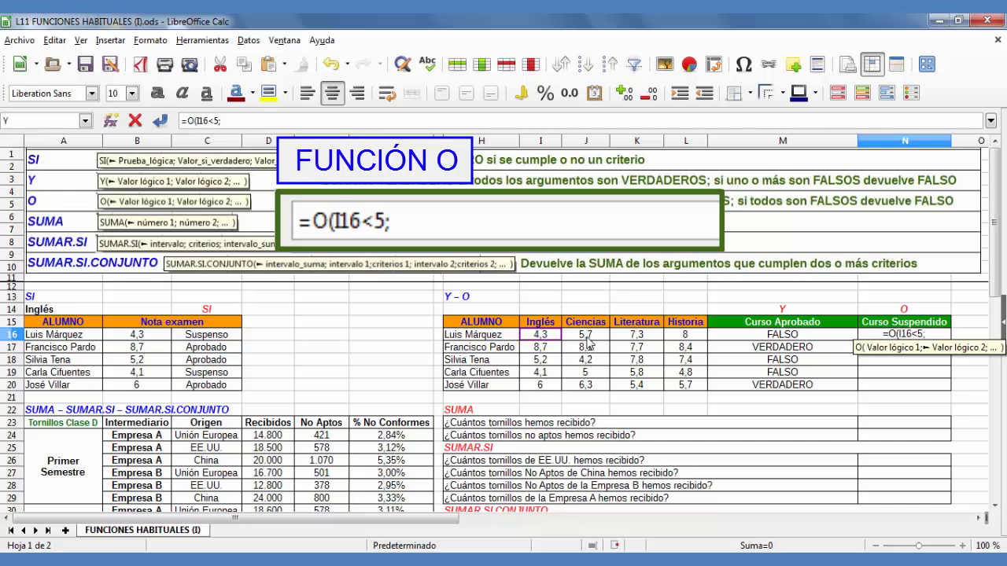
click(586, 339)
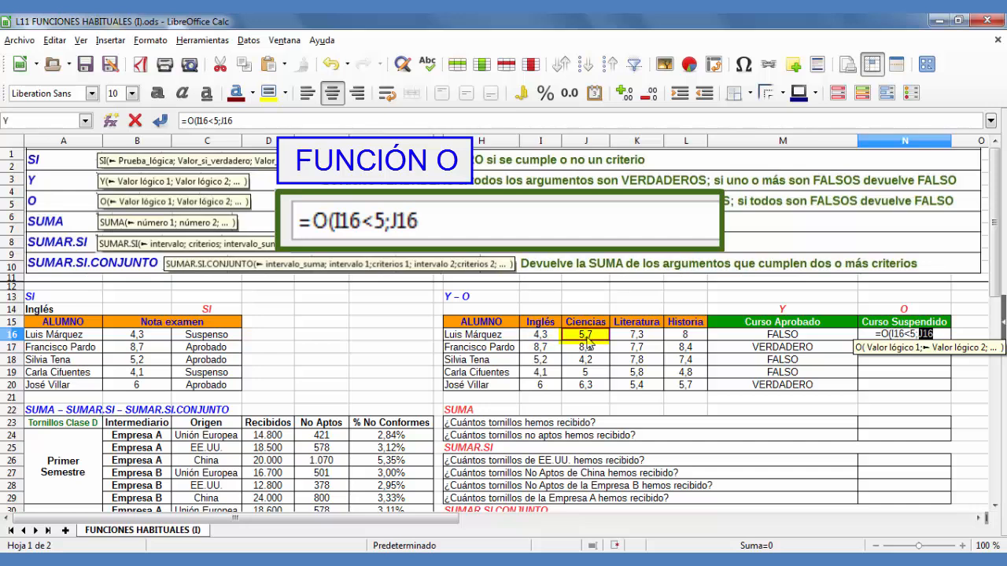
text(<5;)
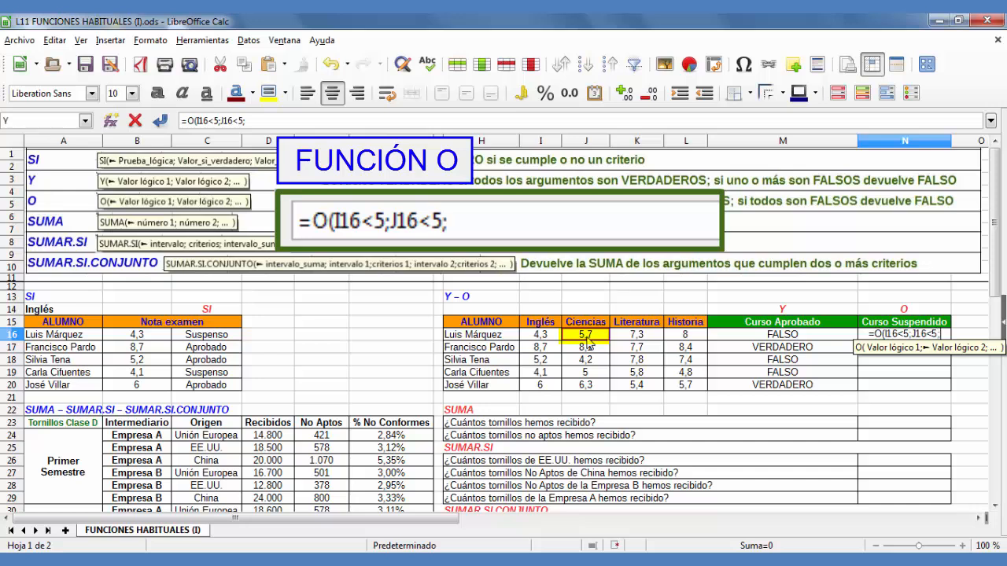
click(648, 340)
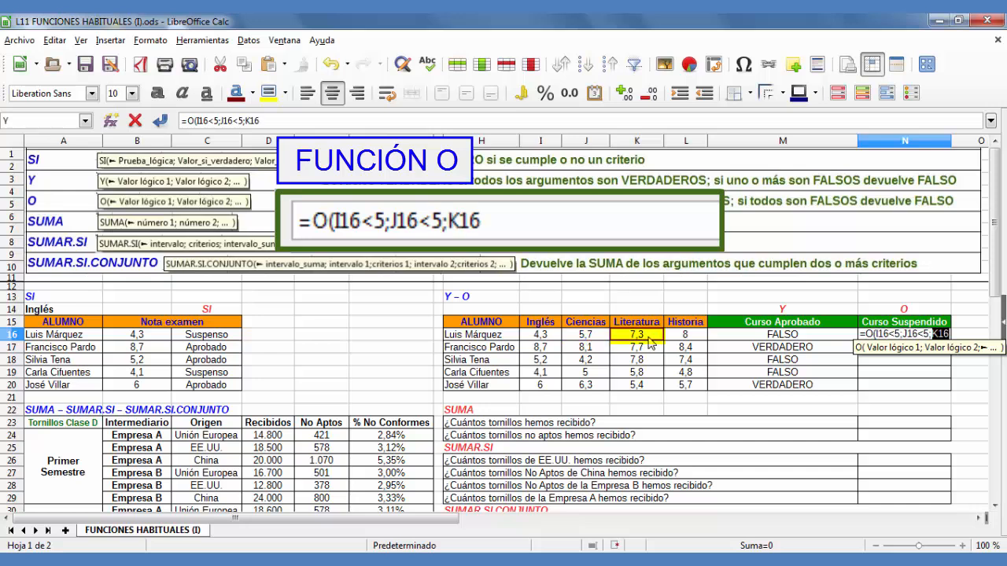
text(<)
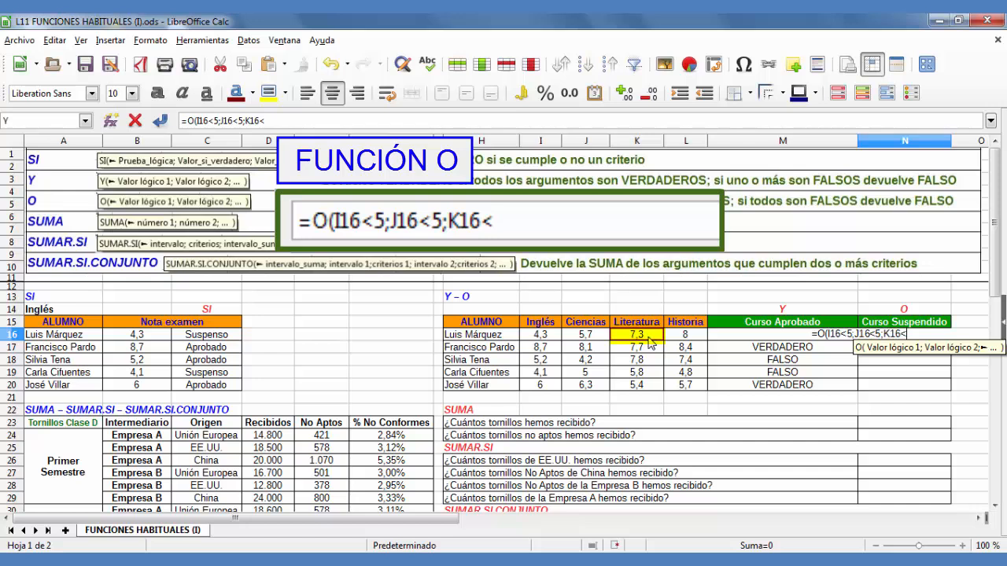
text(5;)
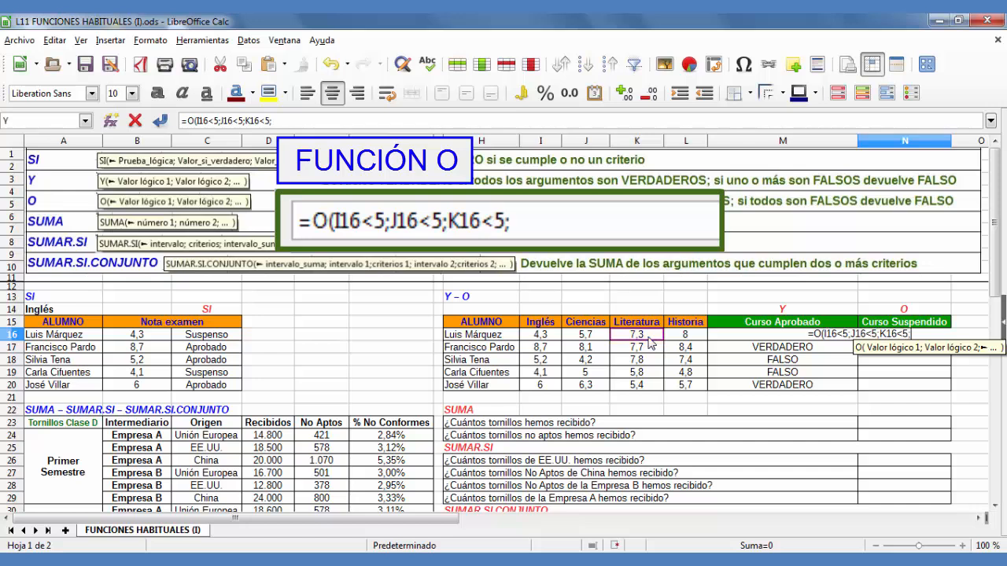
click(684, 338)
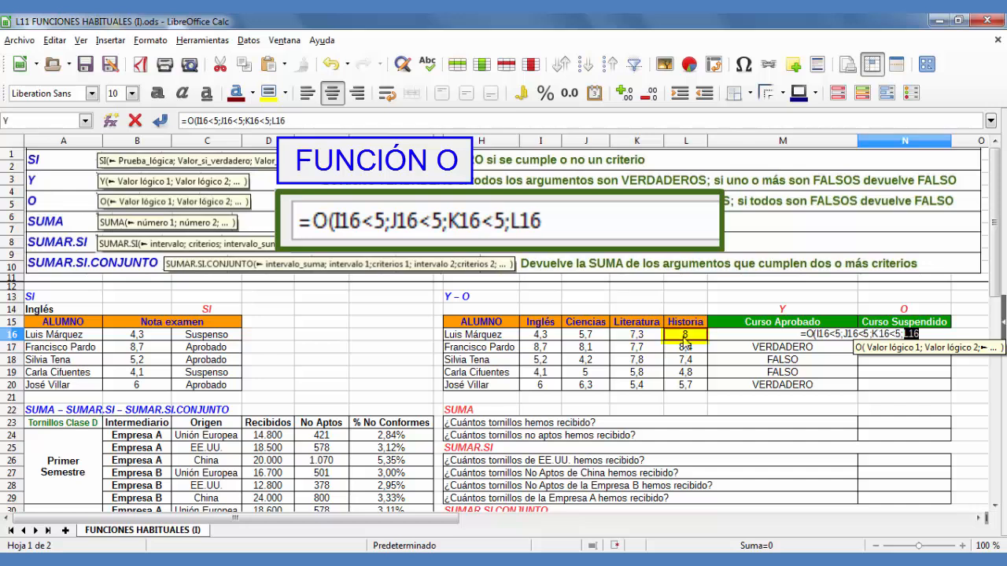
text(<5)
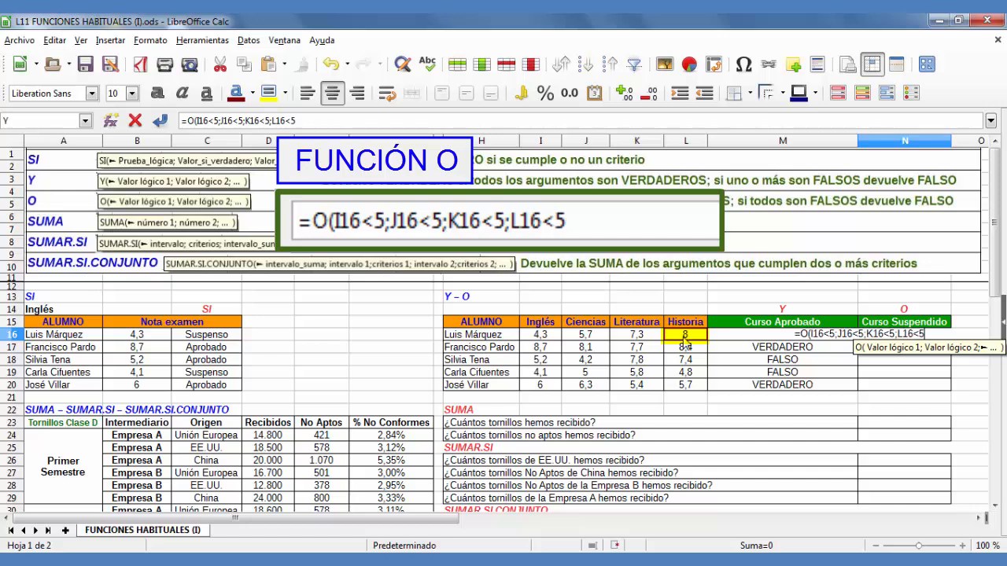
text())
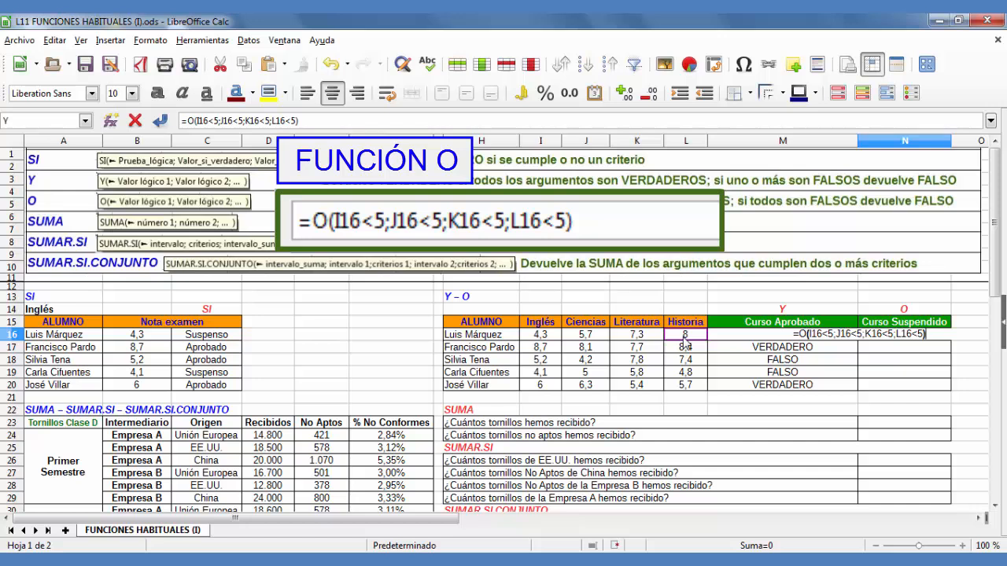
key(Return)
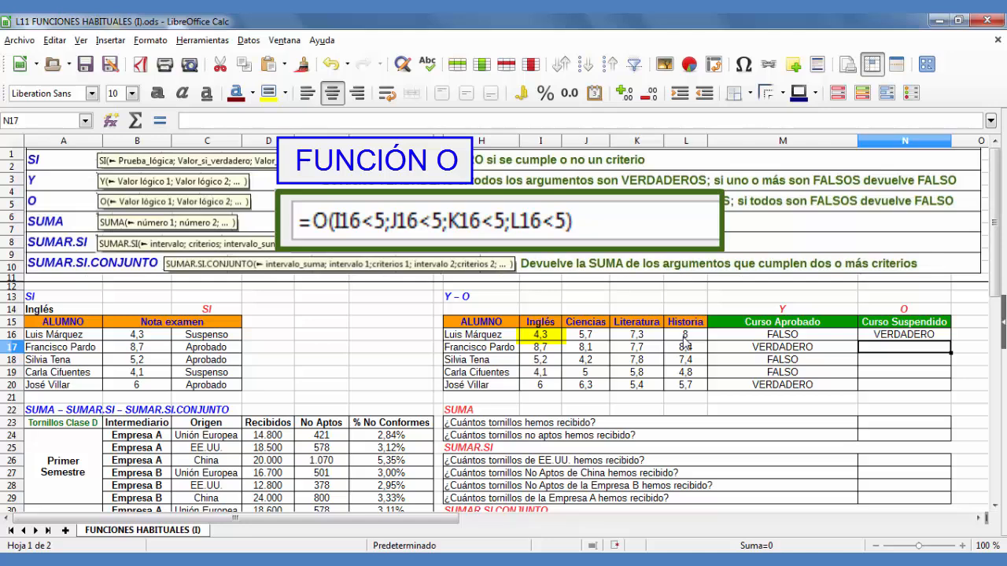
- Fill the O formula from N16 down through N20 and review the copied formula in N20
click(898, 336)
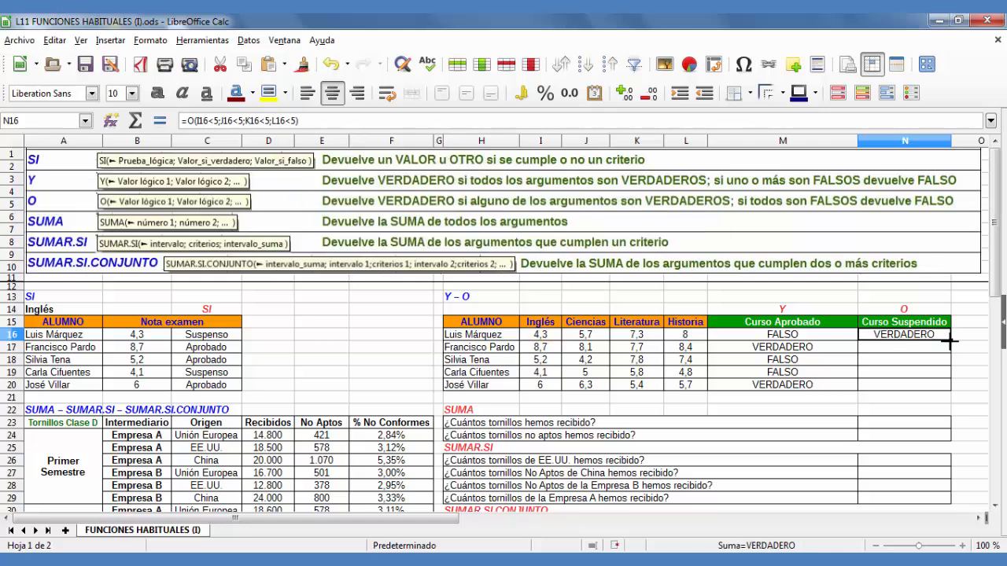
drag(950, 339, 951, 389)
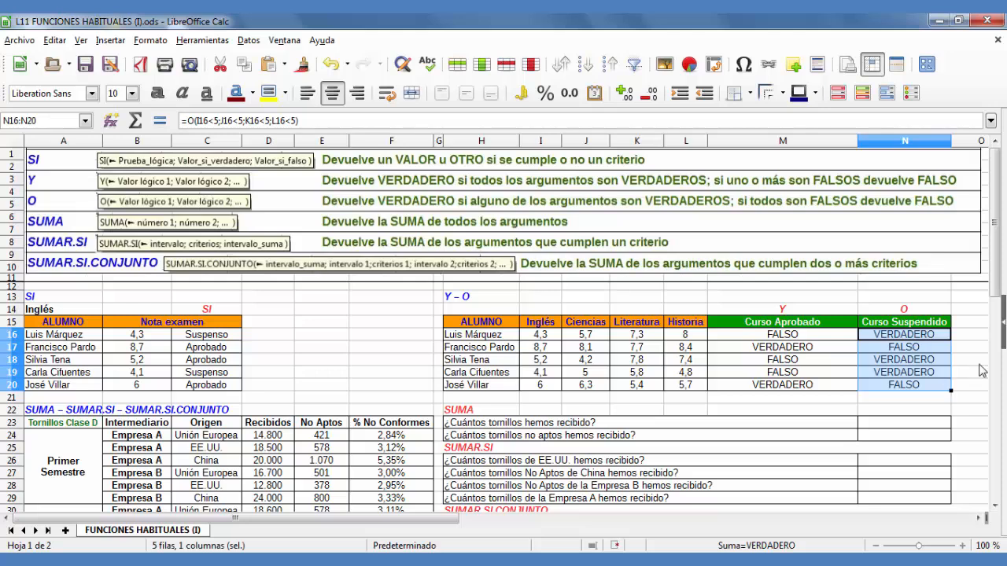
click(902, 385)
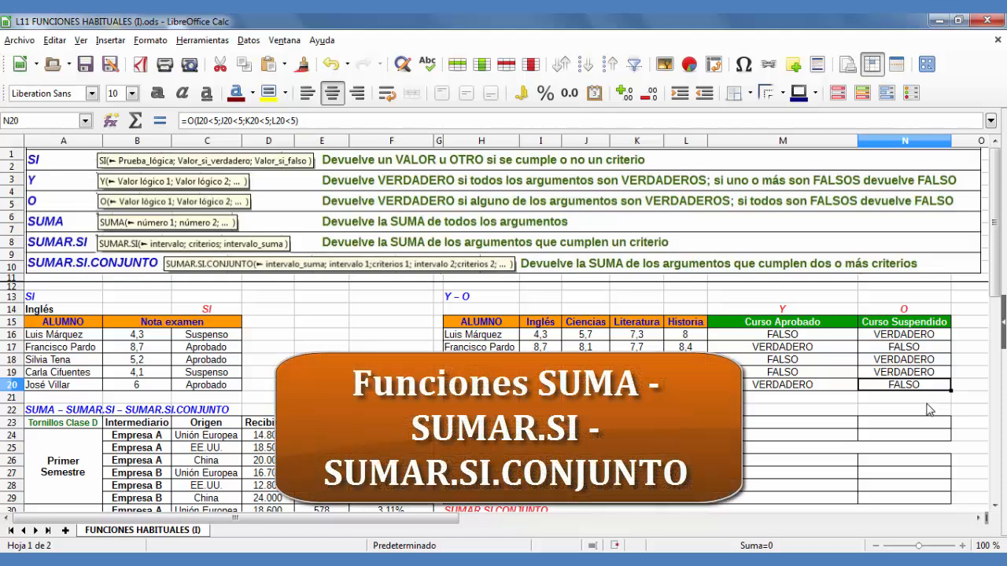
- Begin a SUMA formula in cell N23 for the question ¿Cuántos tornillos hemos recibido?
scroll(928, 409, down, 3)
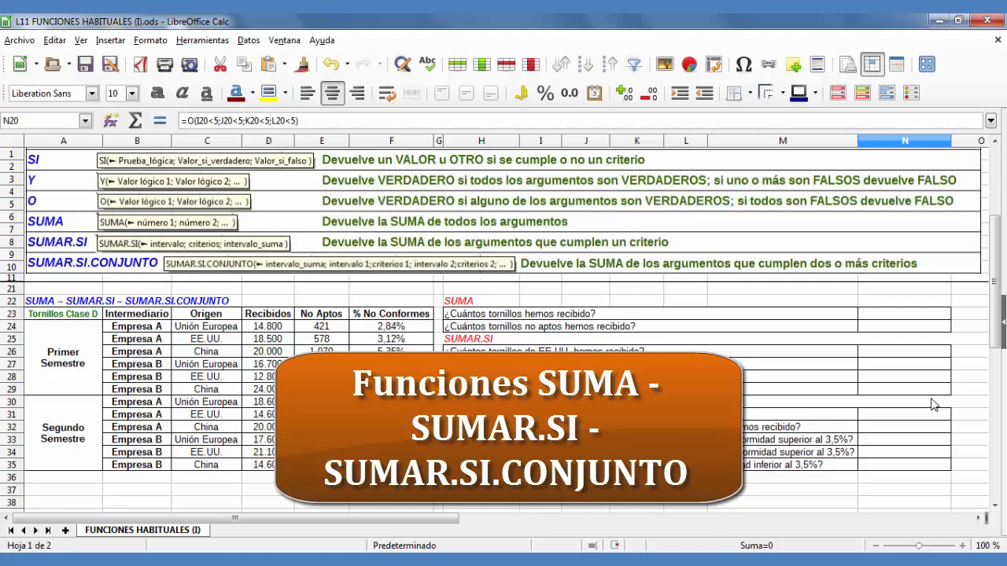
click(881, 504)
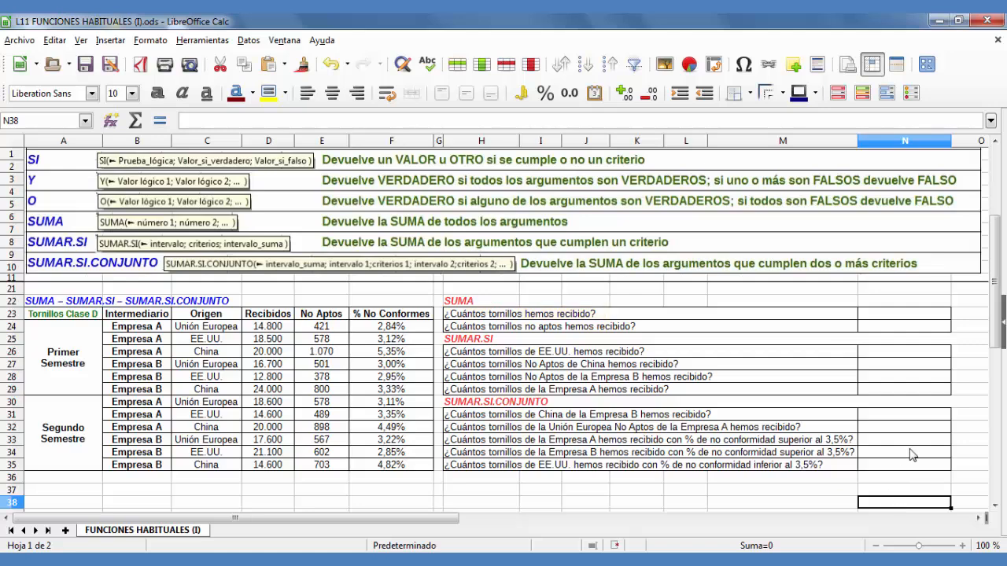
click(884, 321)
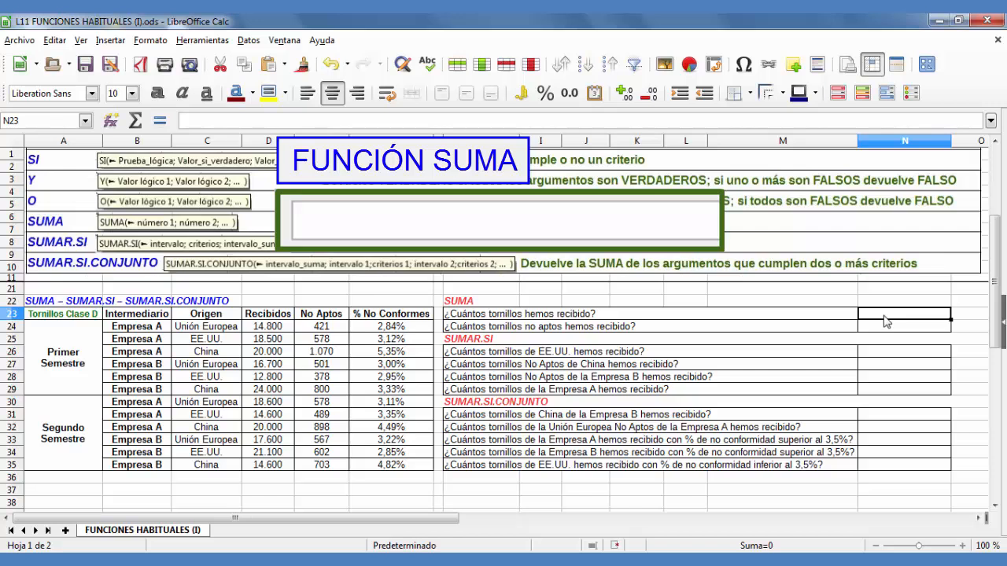
text(=SUM)
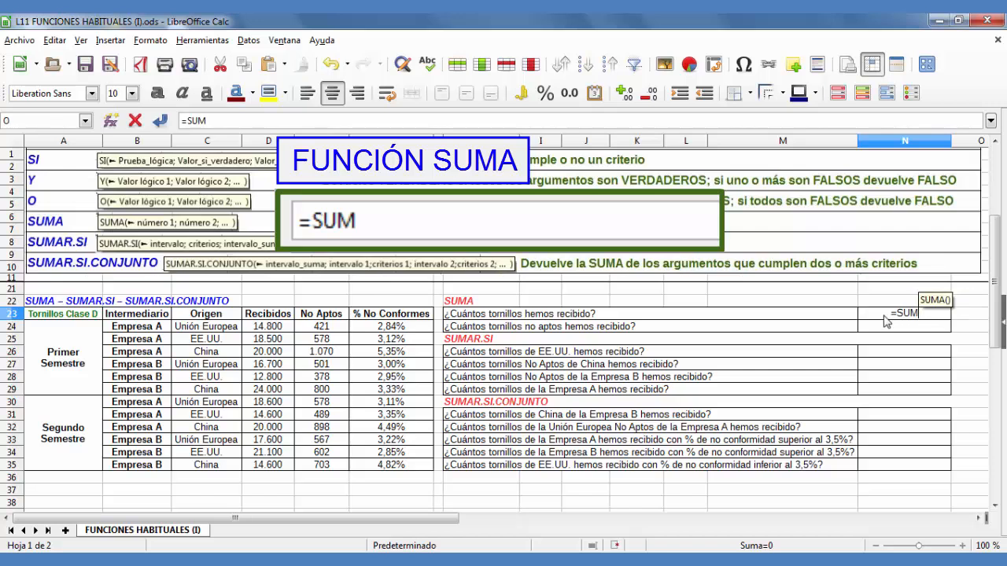
text(A()
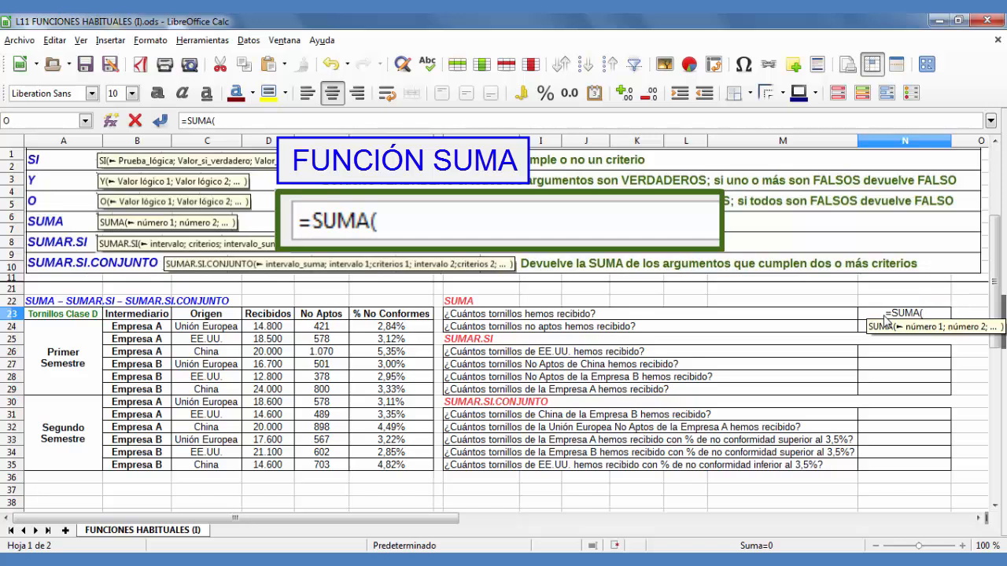
click(280, 335)
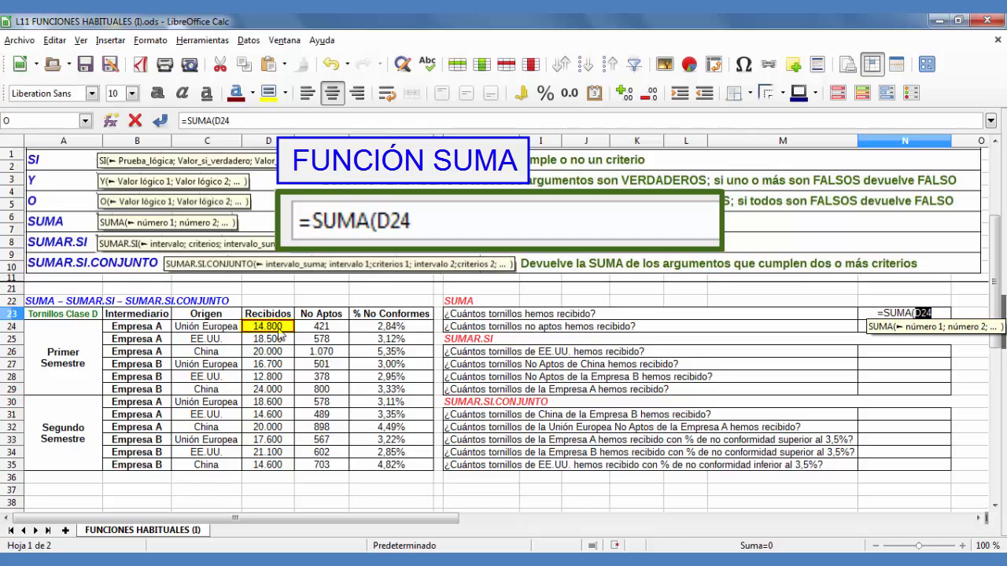
text(;)
click(278, 339)
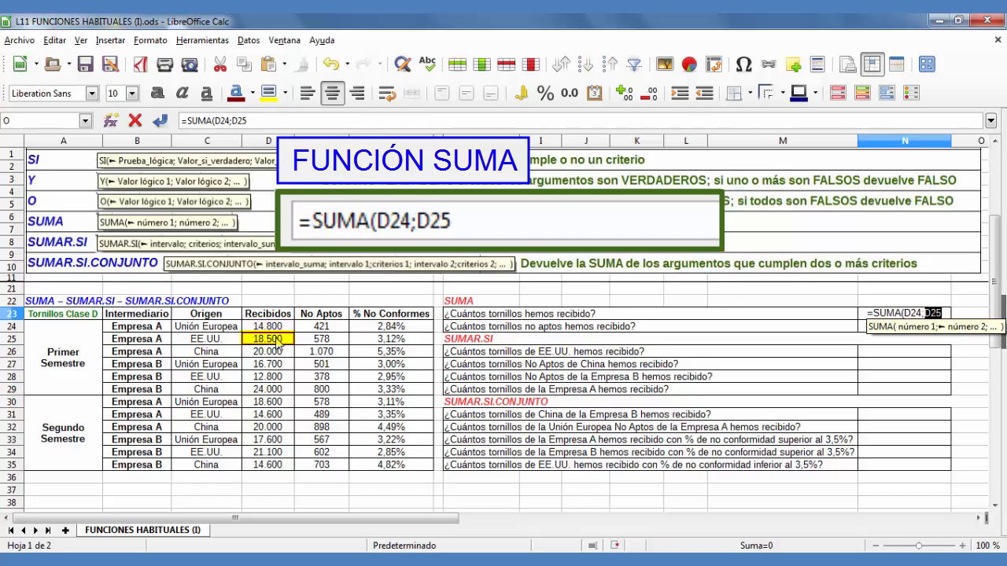
text(;)
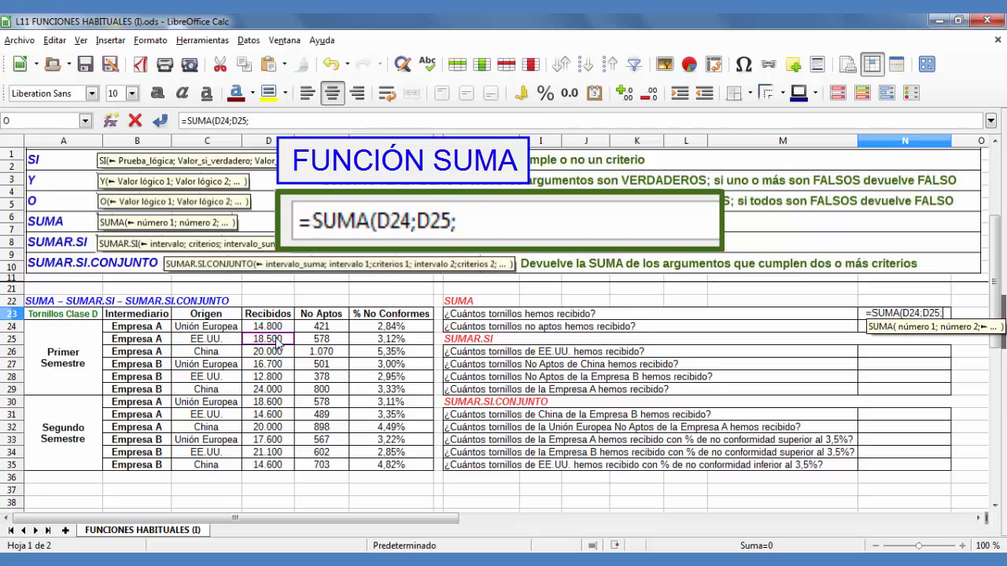
key(BackSpace)
key(BackSpace)
key(BackSpace)
key(BackSpace)
key(BackSpace)
key(BackSpace)
key(BackSpace)
key(BackSpace)
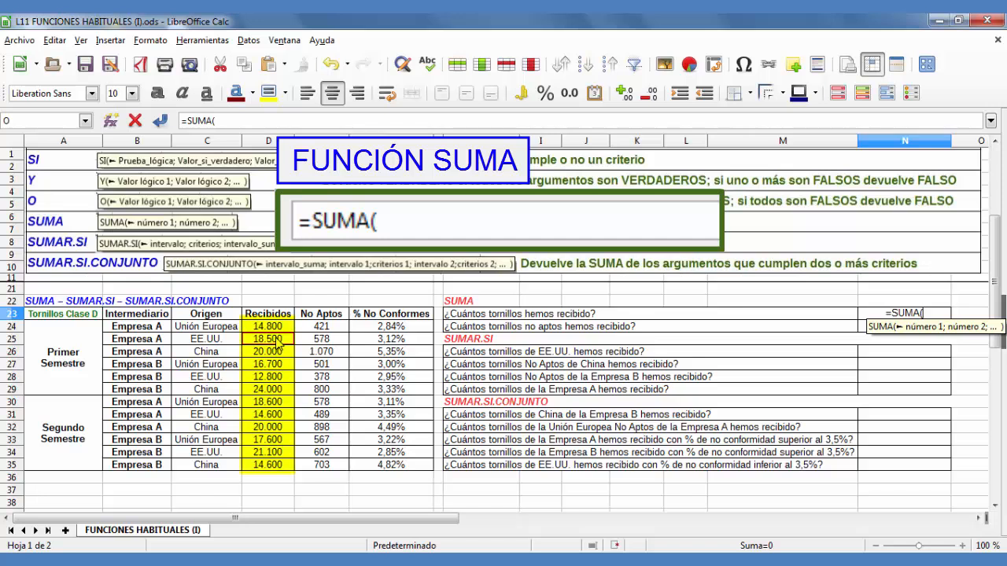
- Complete the formula in N23 as =SUMA(D24:D35) using the whole Recibidos column
click(283, 331)
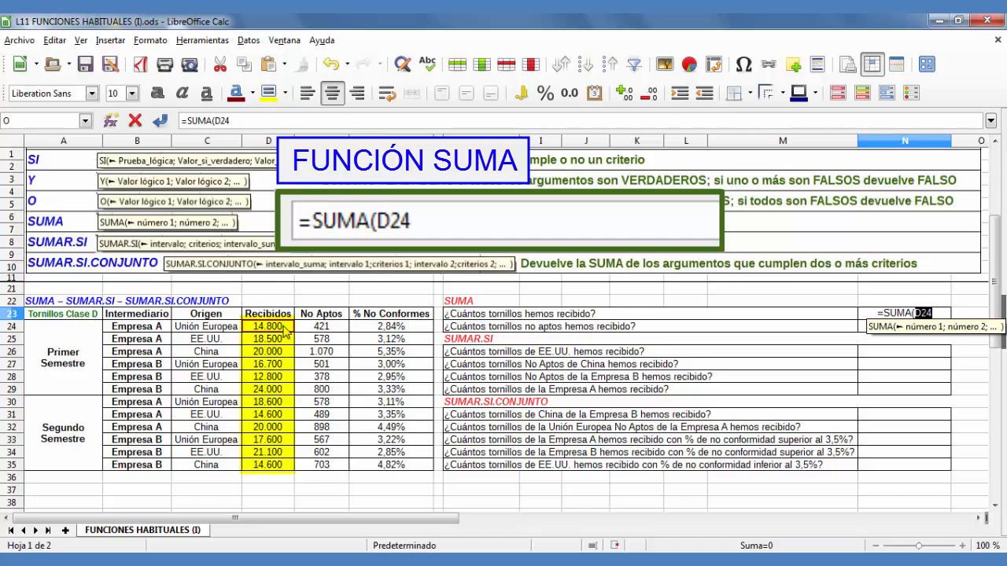
drag(285, 331, 276, 469)
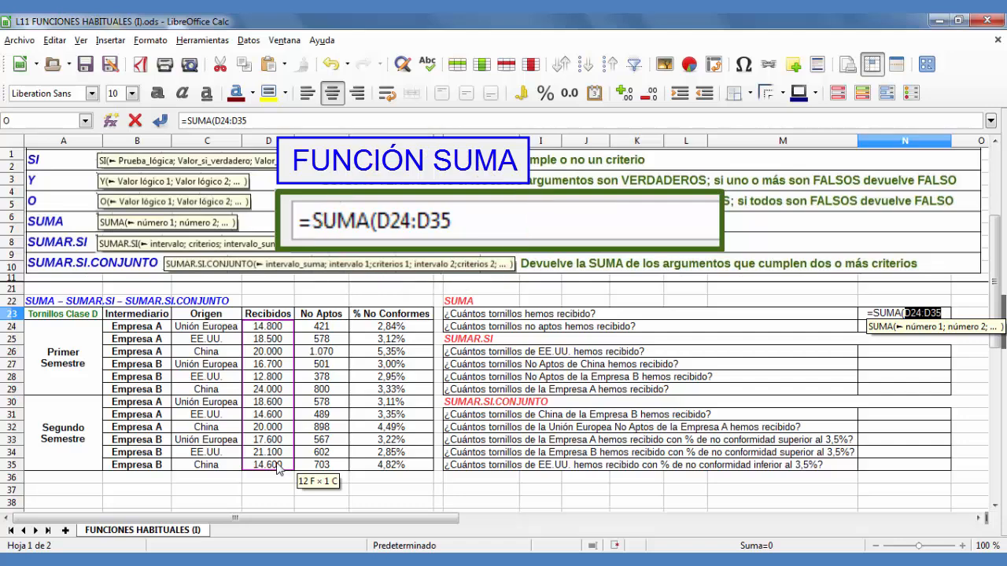
text())
key(Return)
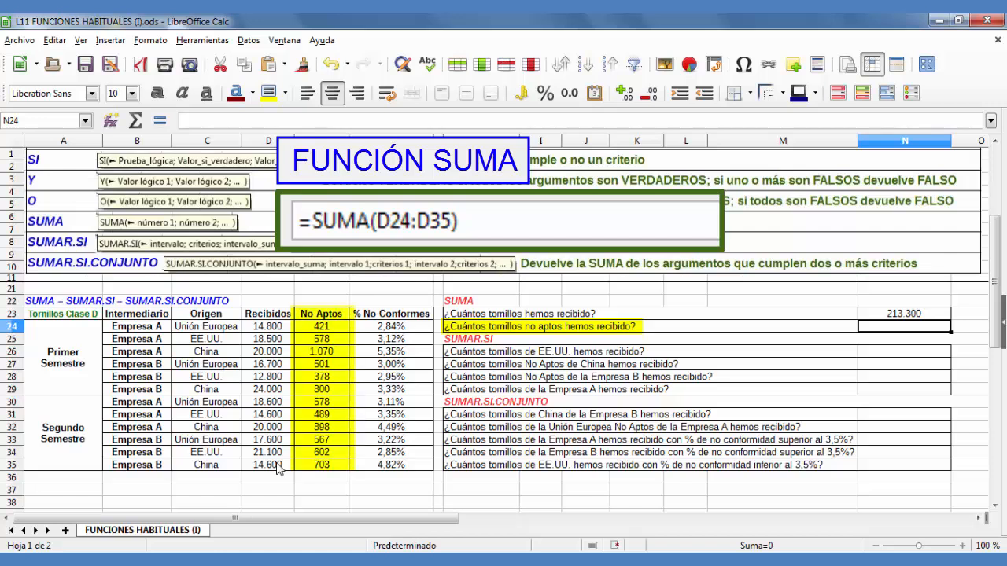
- Enter the formula =SUMA(E24:E35) in cell N24 to total the No Aptos screws
text(=)
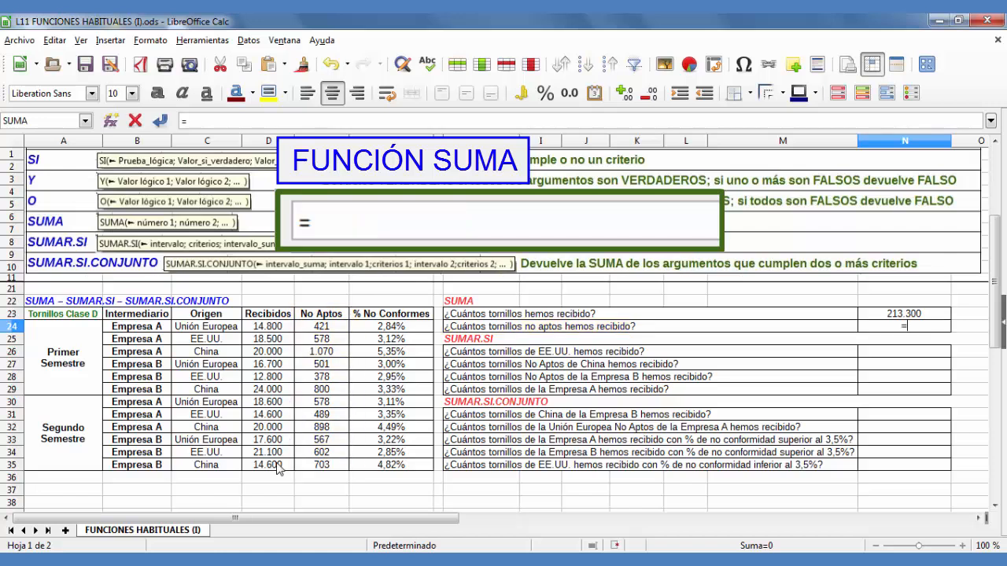
text(SUMA)
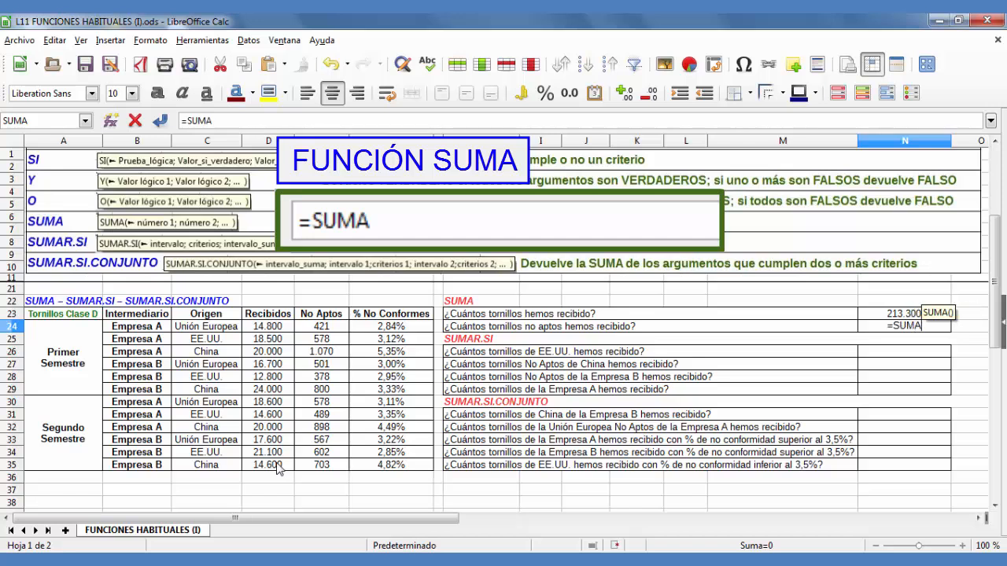
text(()
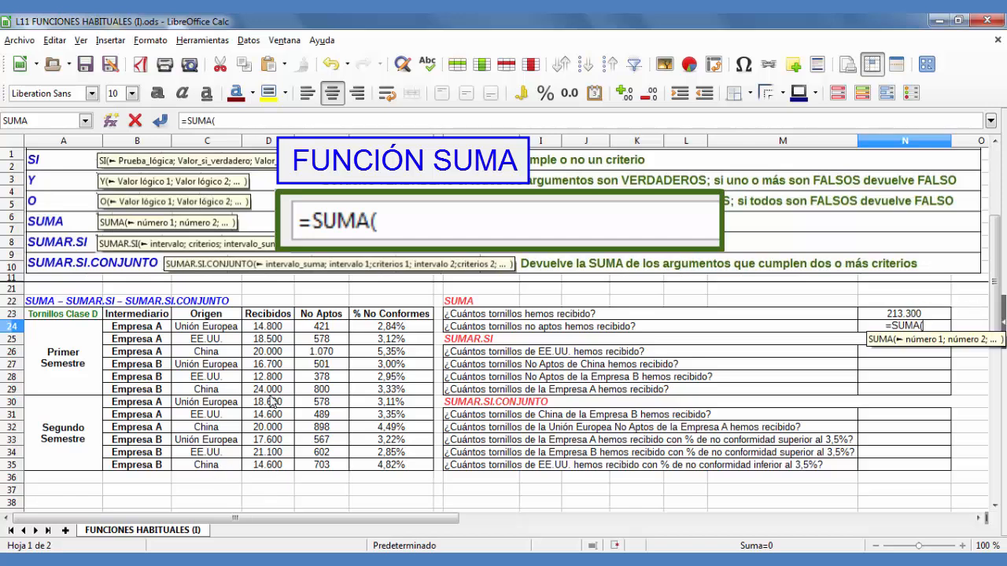
drag(320, 330, 326, 467)
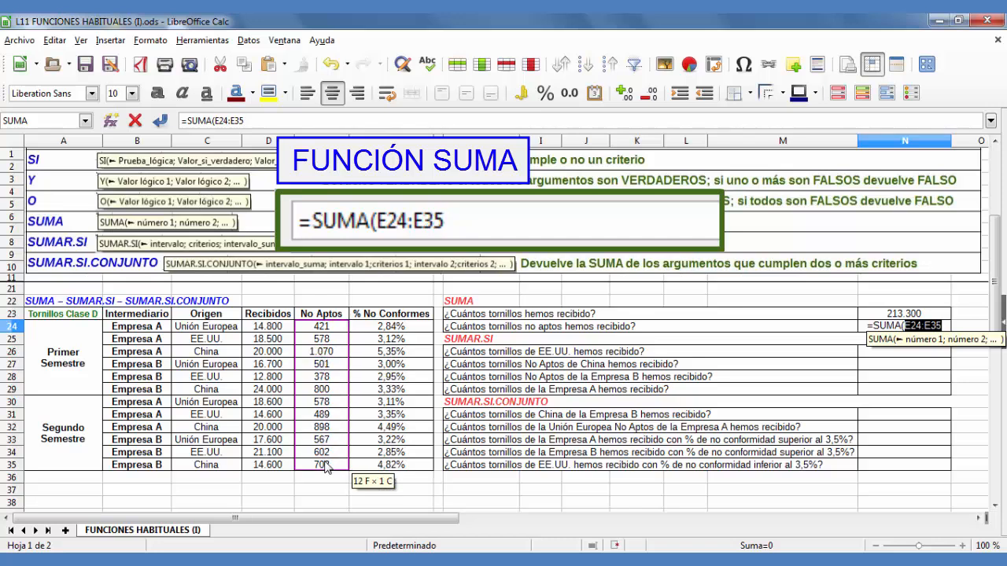
text())
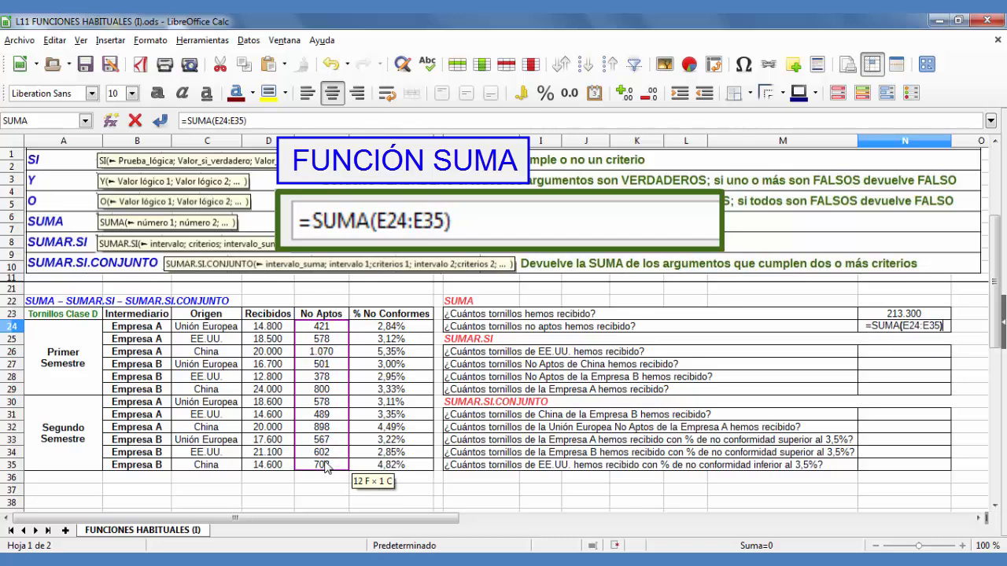
key(Return)
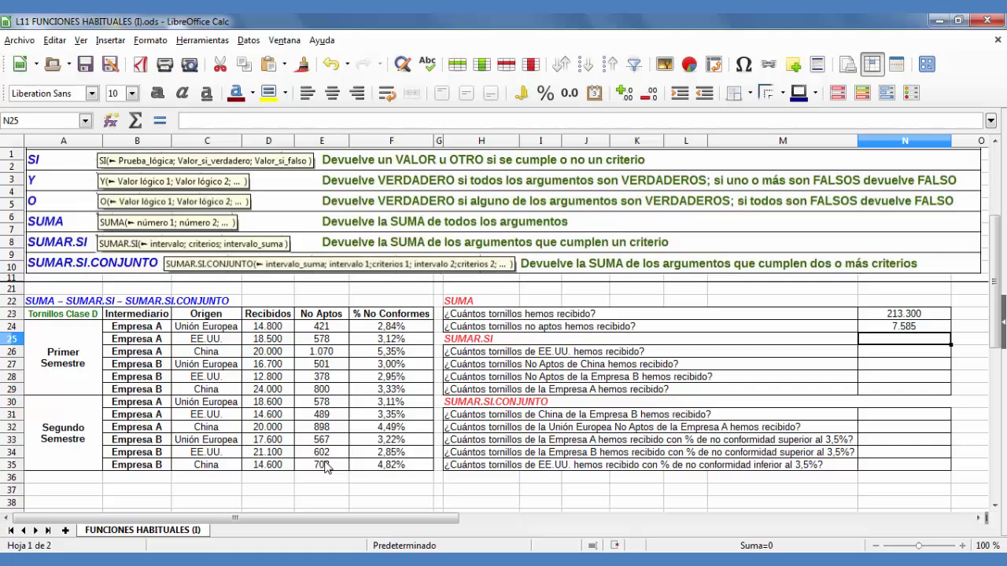
- Begin a SUMAR.SI formula in cell N26 with the Origen range C24:C35 as its first argument
key(Down)
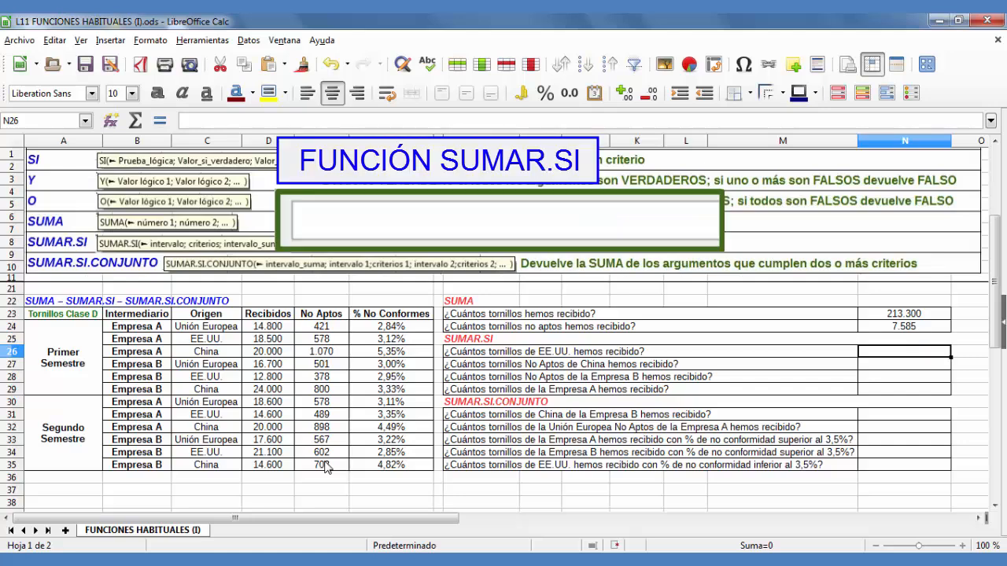
text(=SUMA)
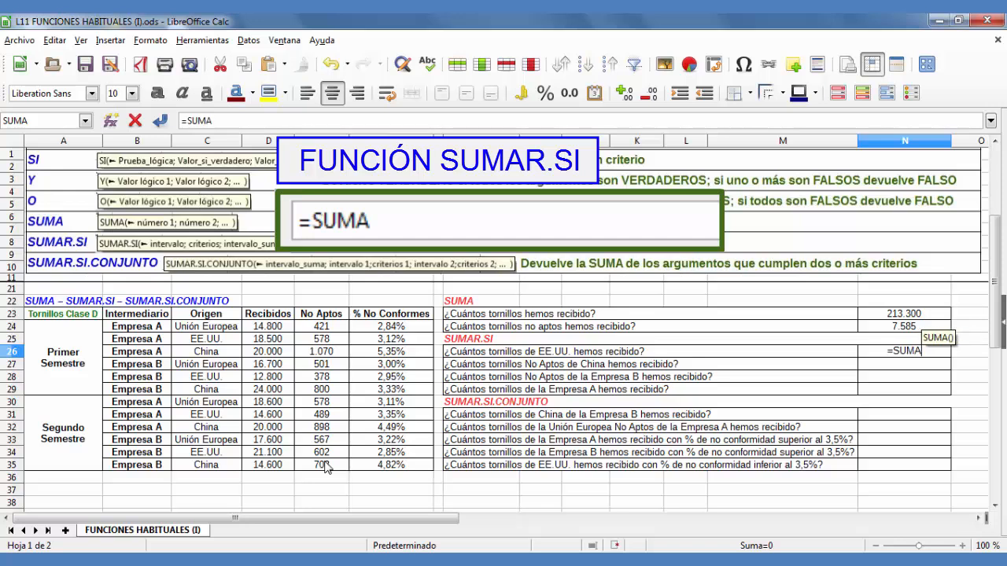
text(R.S)
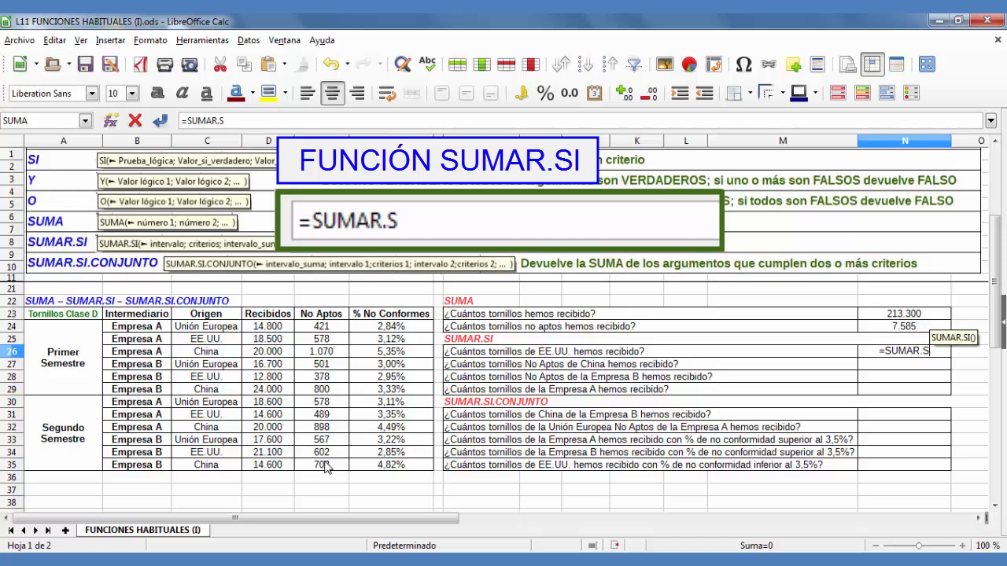
text(I()
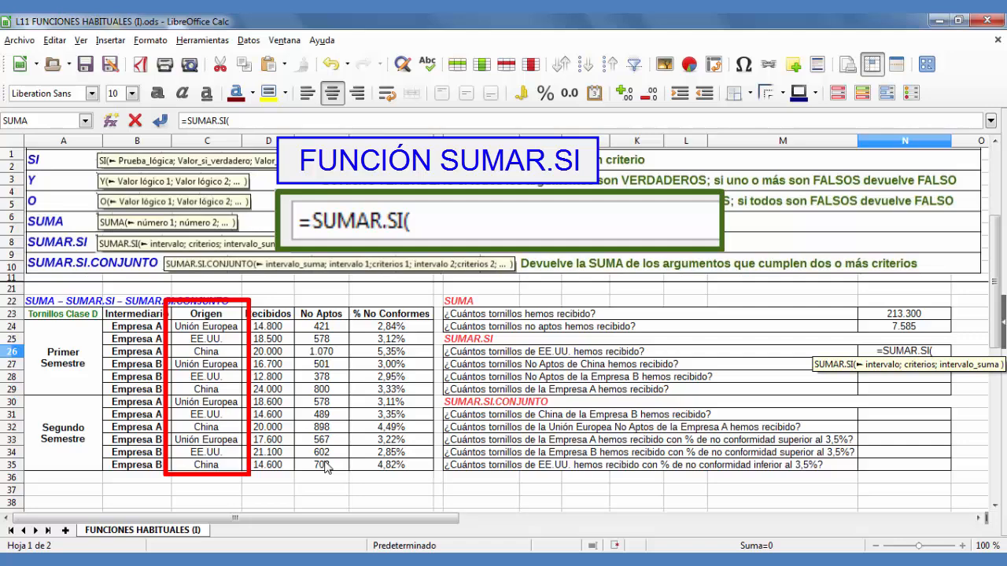
click(207, 327)
drag(207, 332, 204, 468)
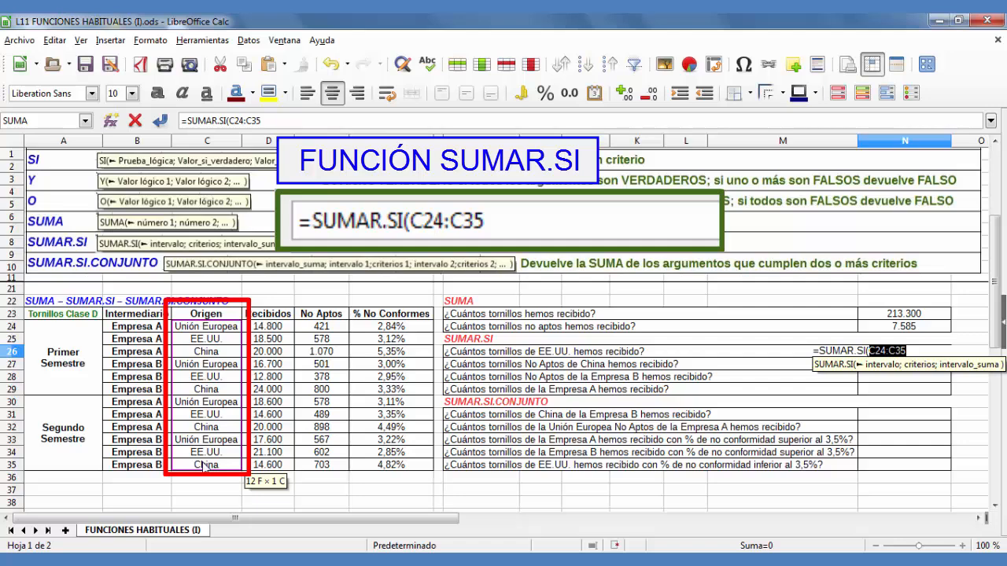
text(;)
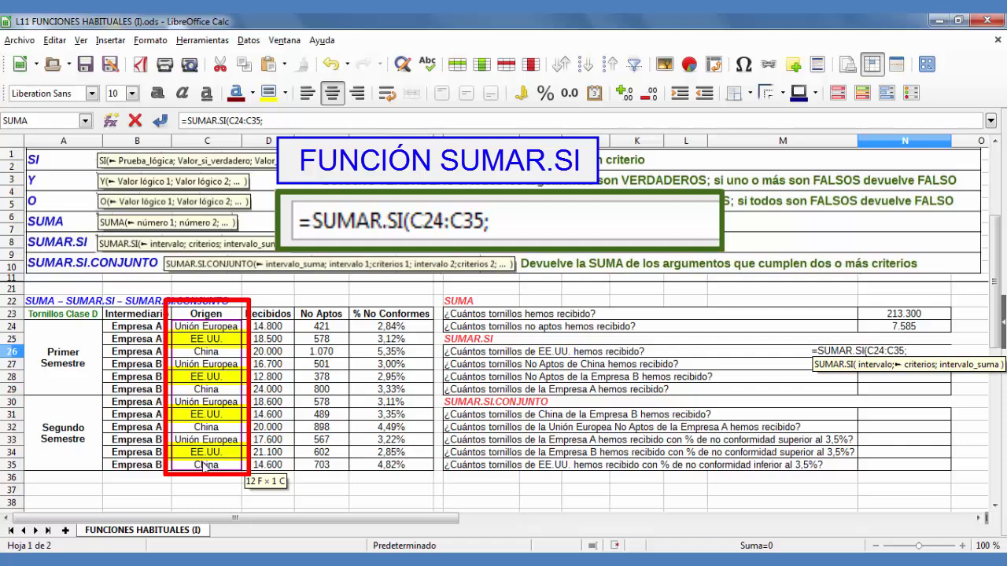
- Add "EE.UU." as the criterion of the SUMAR.SI formula in cell N26
text(")
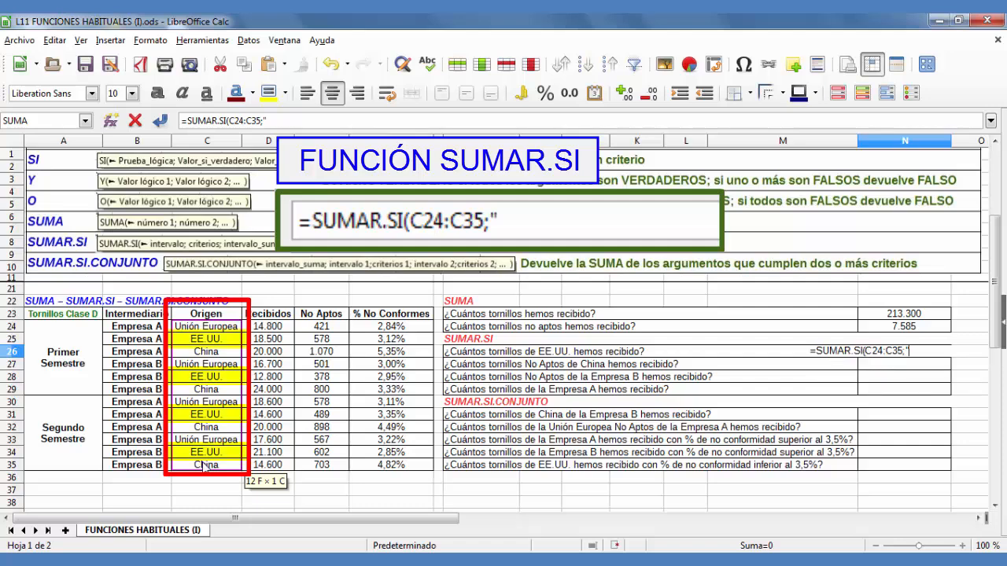
text(E)
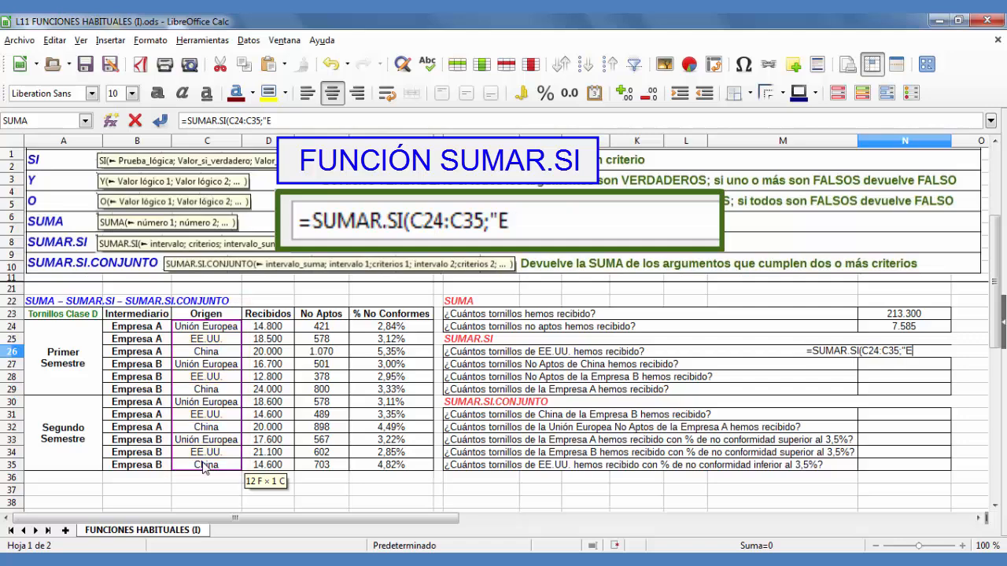
text(E.)
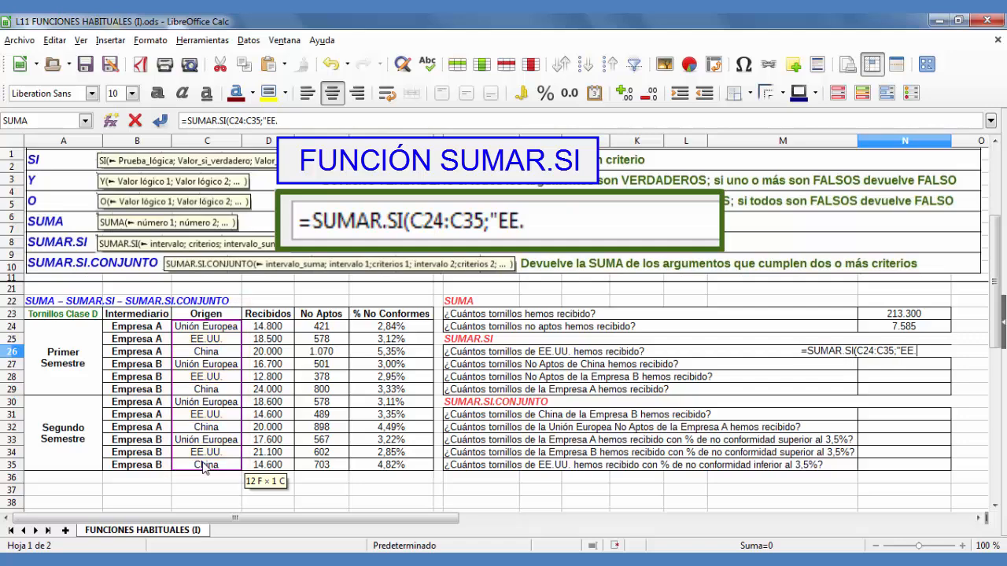
text(UU.)
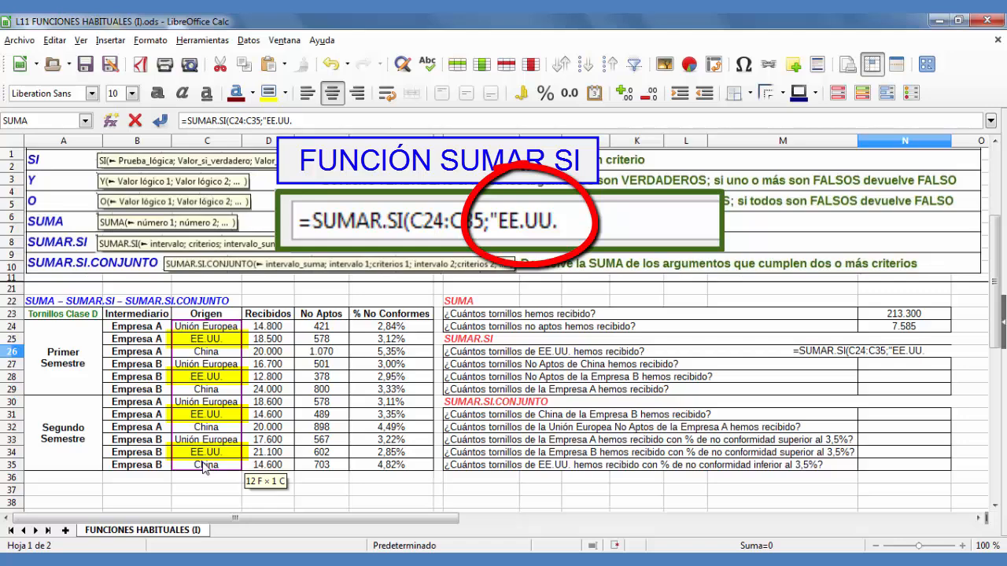
key(BackSpace)
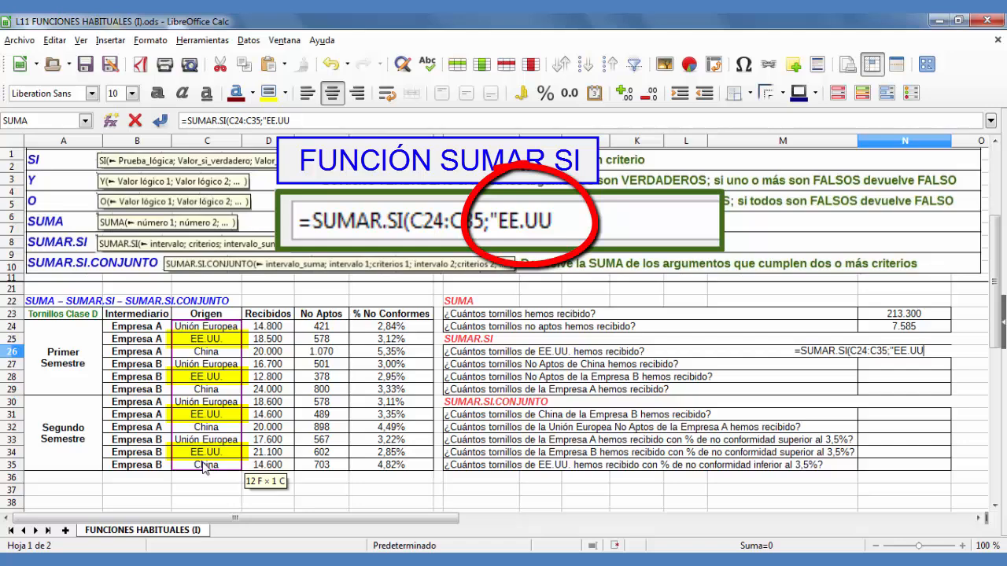
text(.")
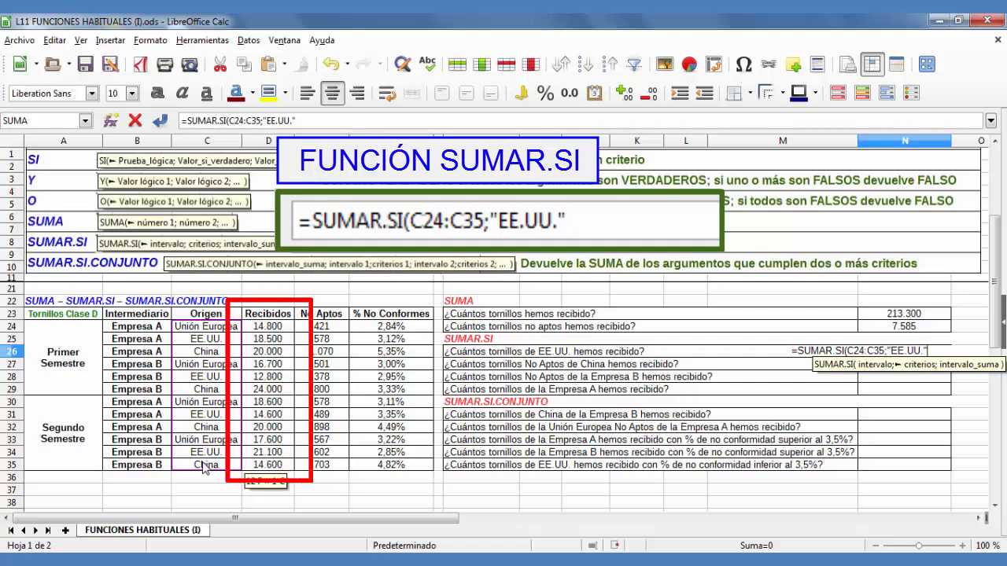
- Complete the formula in N26 as =SUMAR.SI(C24:C35;"EE.UU.";D24:D35), with the Recibidos column as the sum range
text(;)
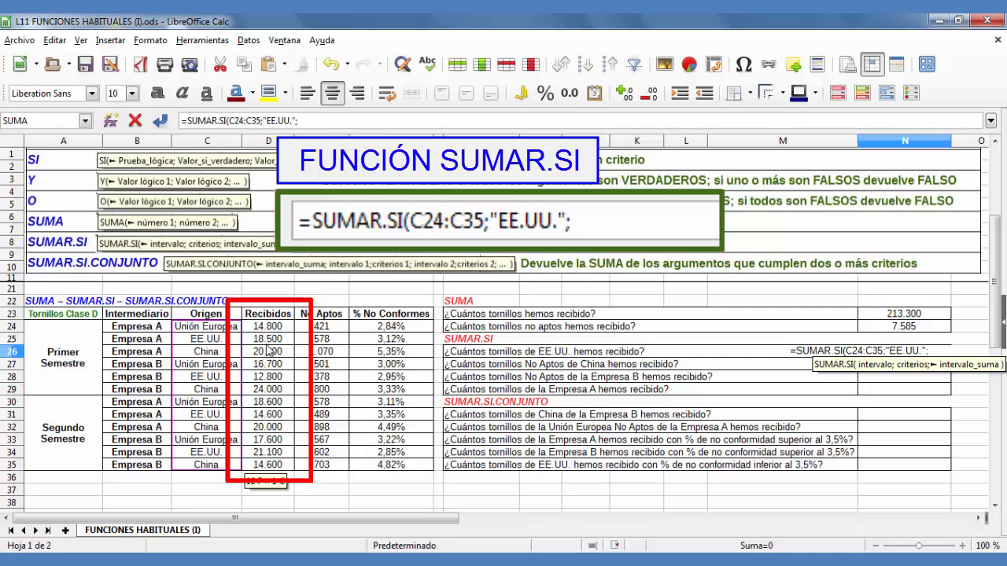
drag(269, 328, 270, 465)
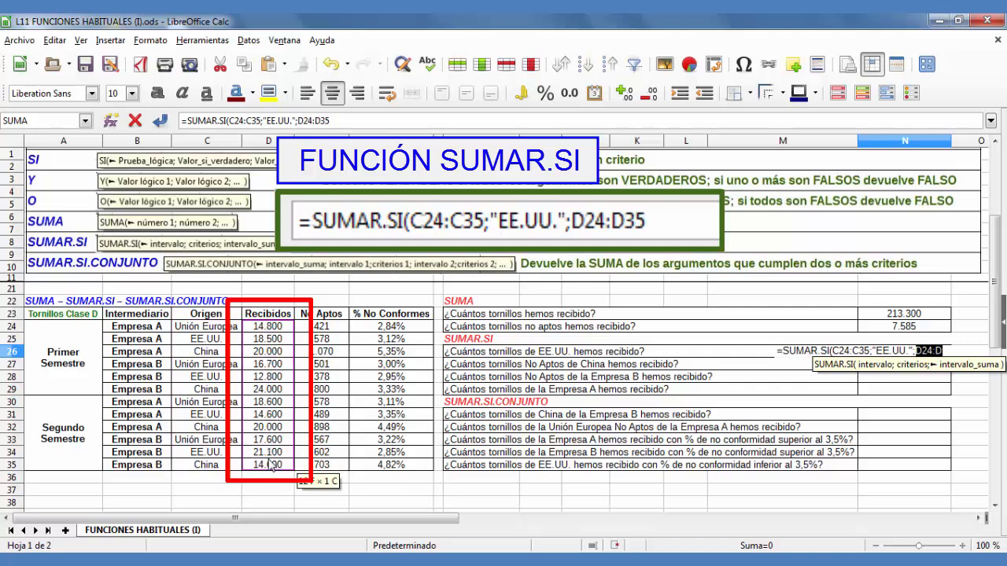
text())
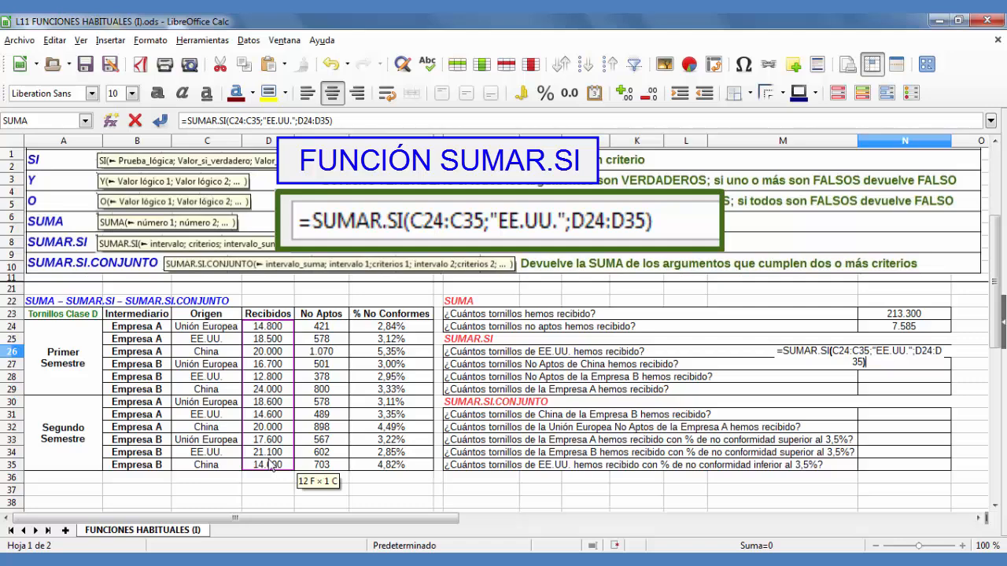
key(Return)
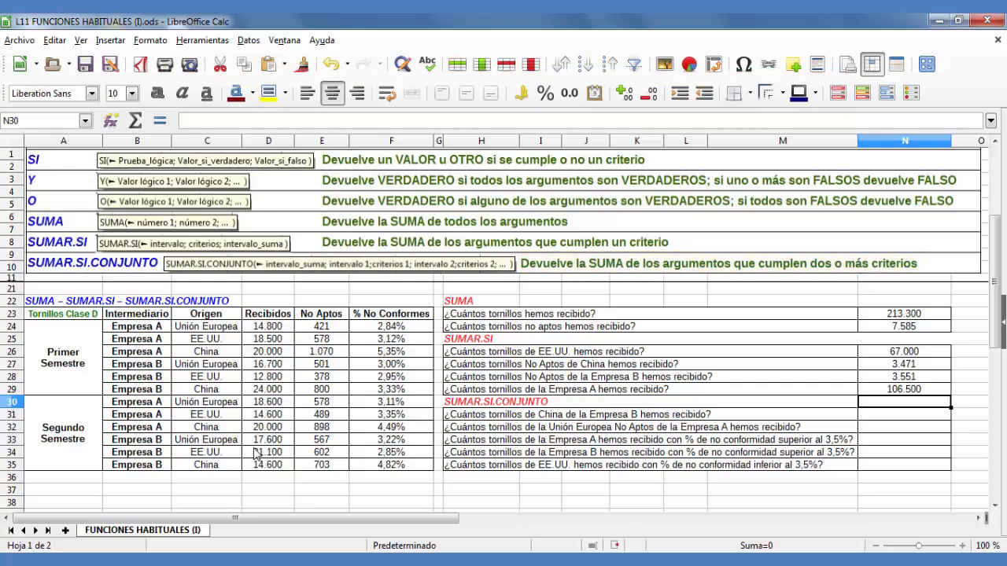
- Begin a SUMAR.SI.CONJUNTO formula in cell N31 with the Recibidos range D24:D35 as the sum range
key(Down)
key(Down)
key(Up)
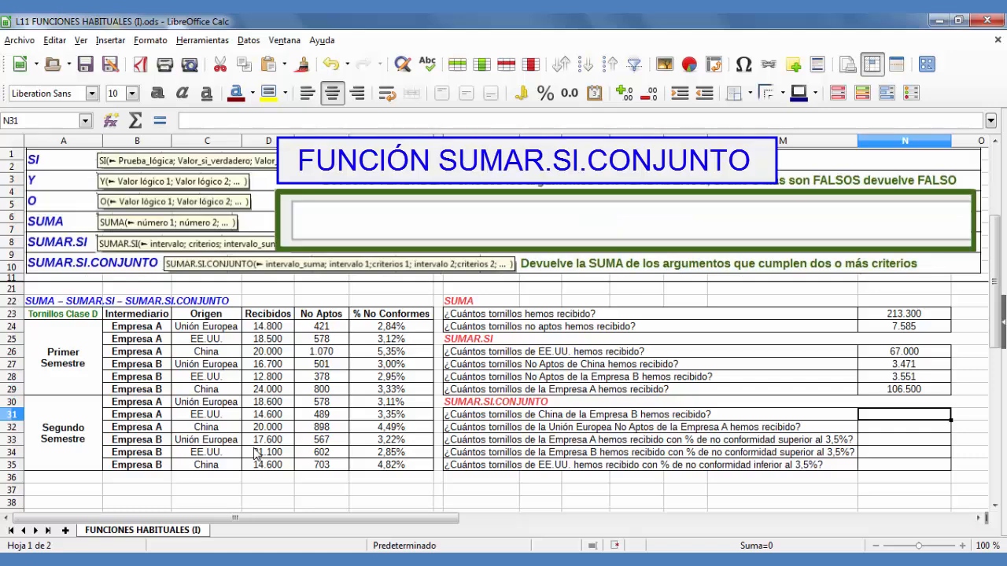
text(=SUMA)
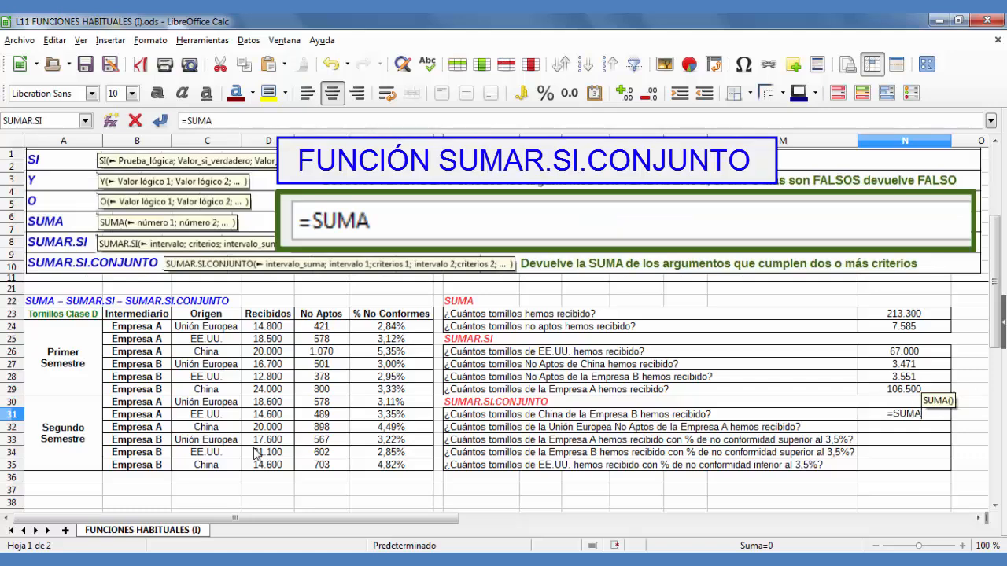
text(R.SI)
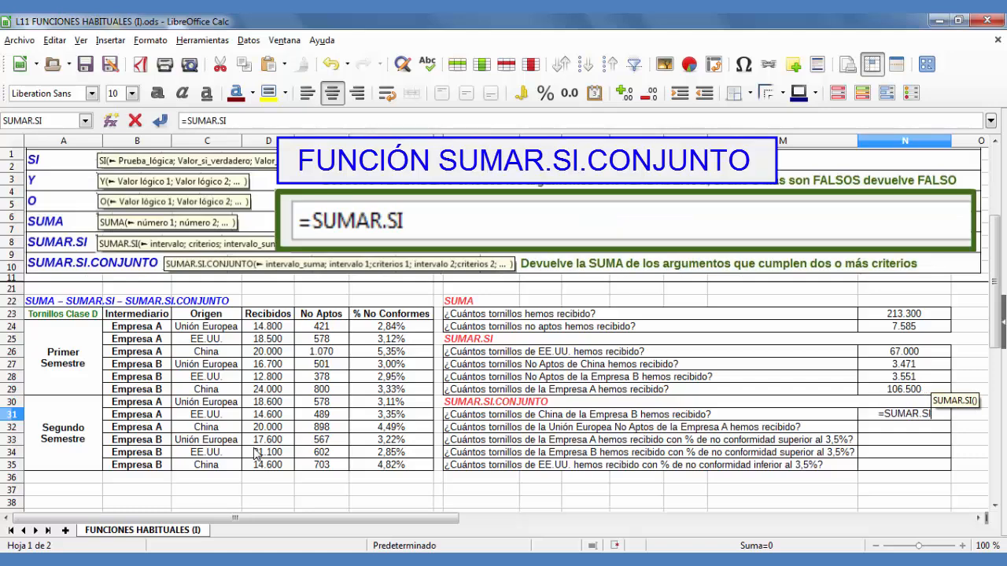
text(.COM)
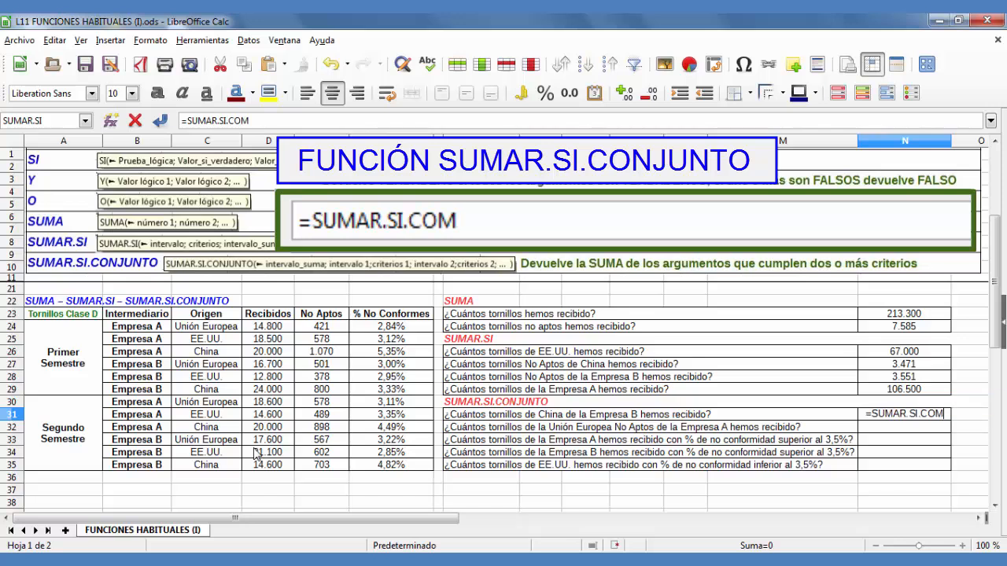
key(BackSpace)
text(NJU)
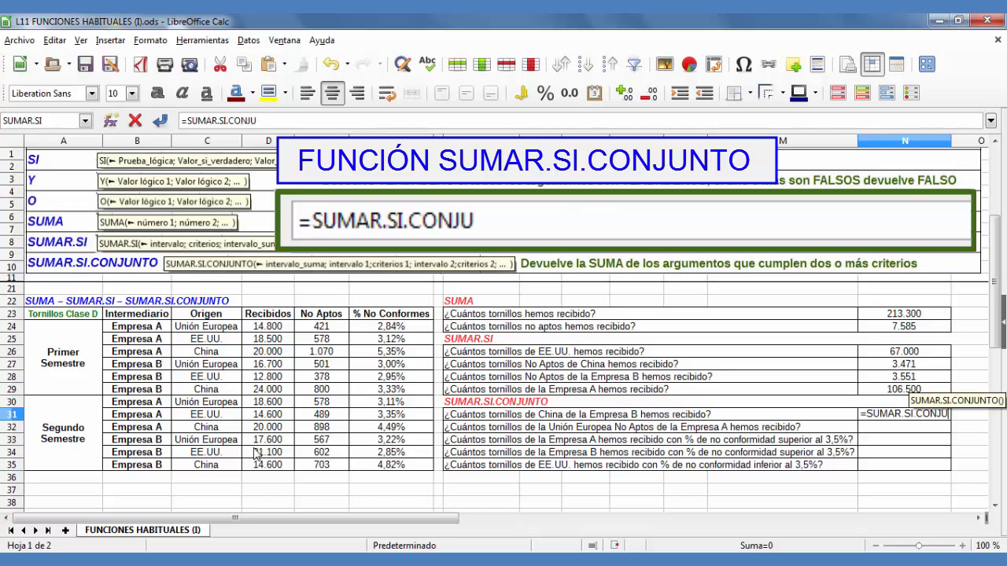
text(NTO()
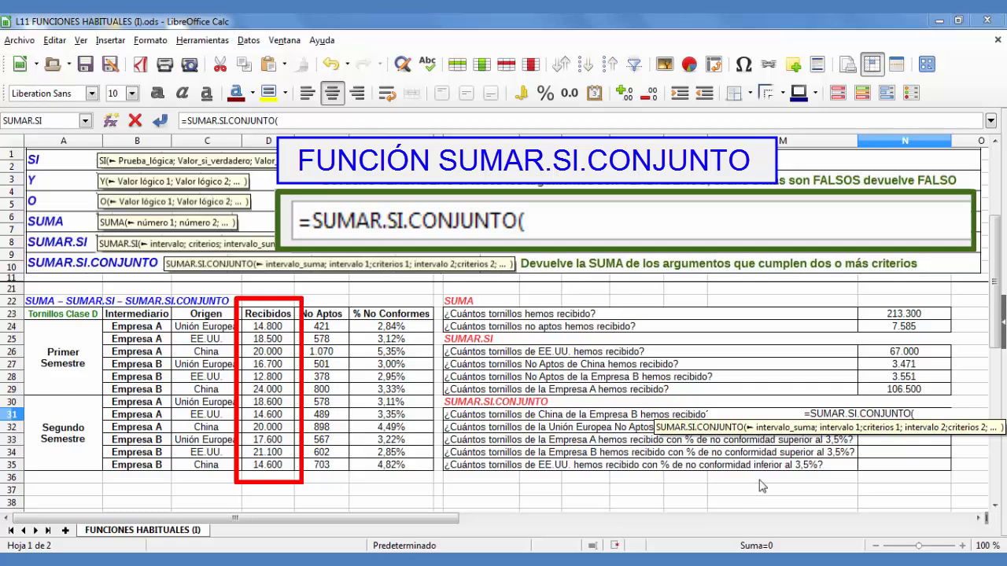
drag(272, 328, 294, 469)
text(;)
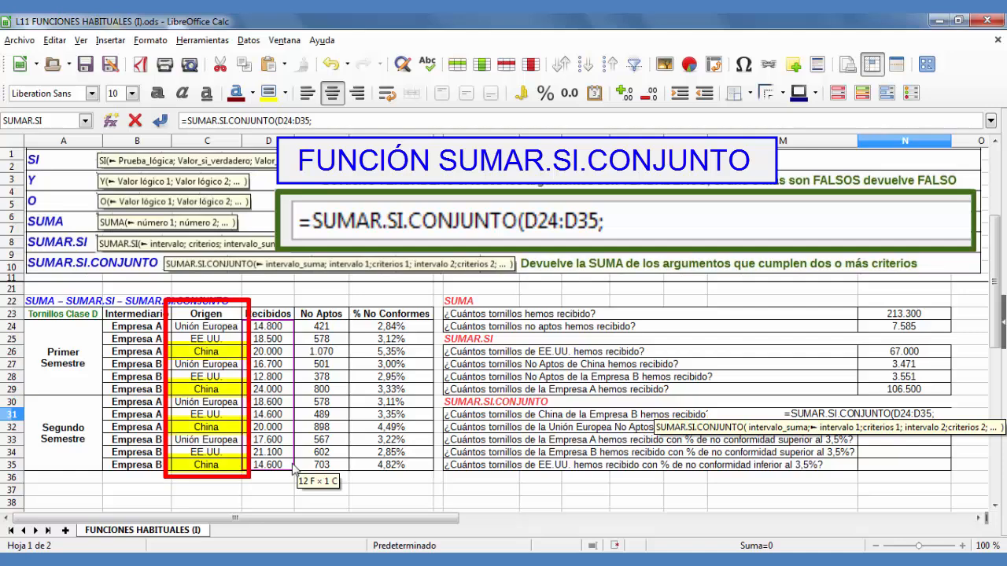
- Add the first condition to the N31 formula: Origen range C24:C35 with criterion "China"
drag(227, 328, 218, 467)
text(;)
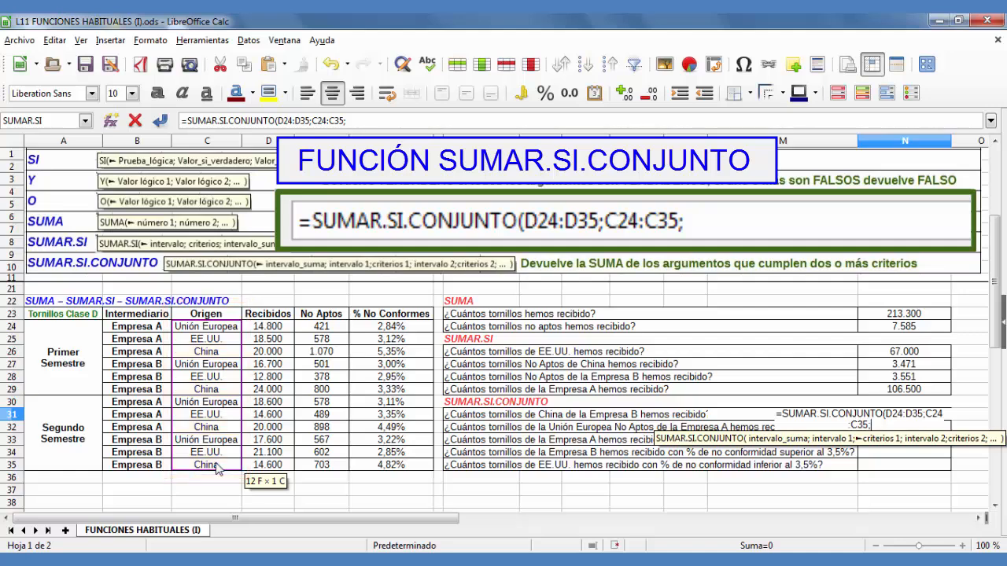
text(")
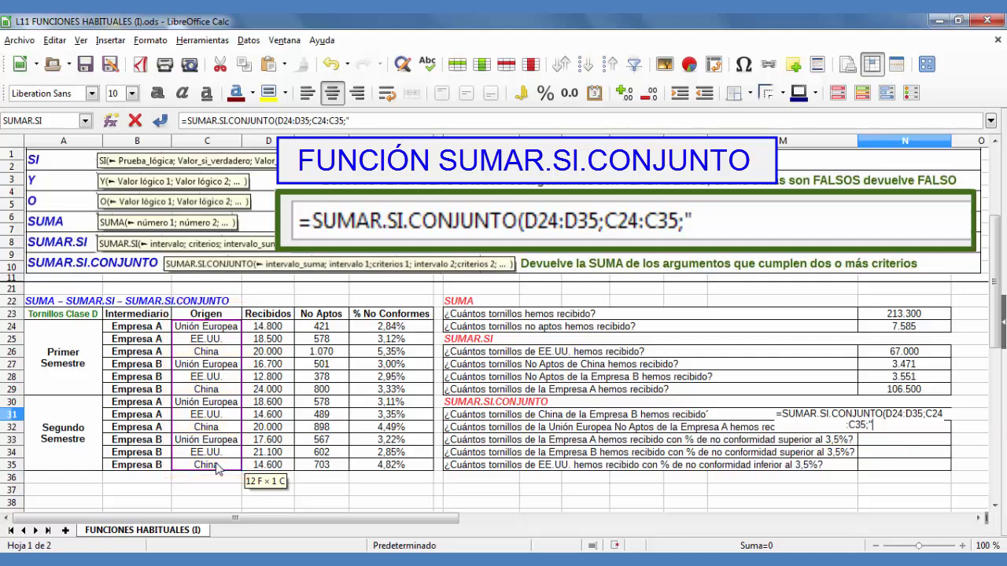
text(China)
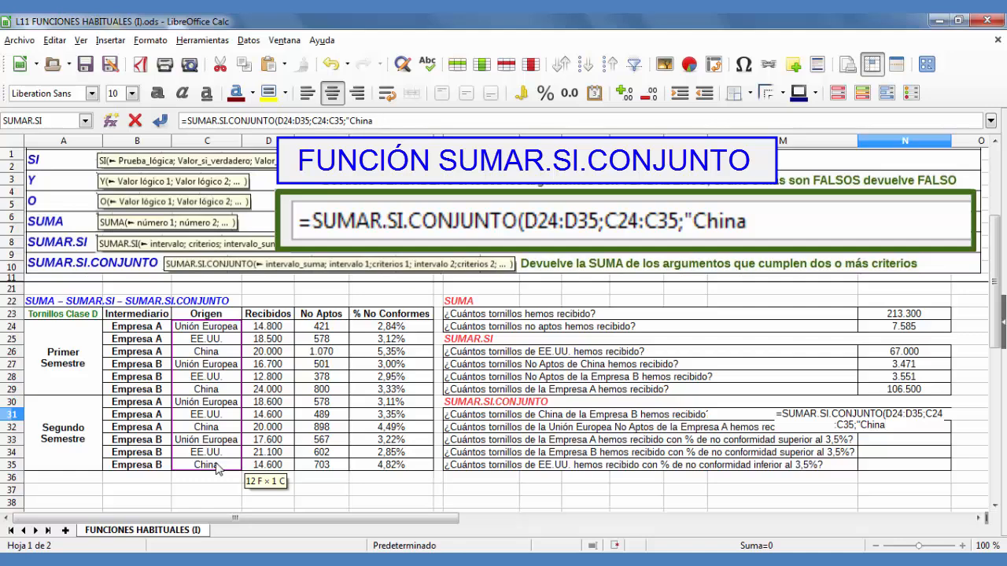
text(")
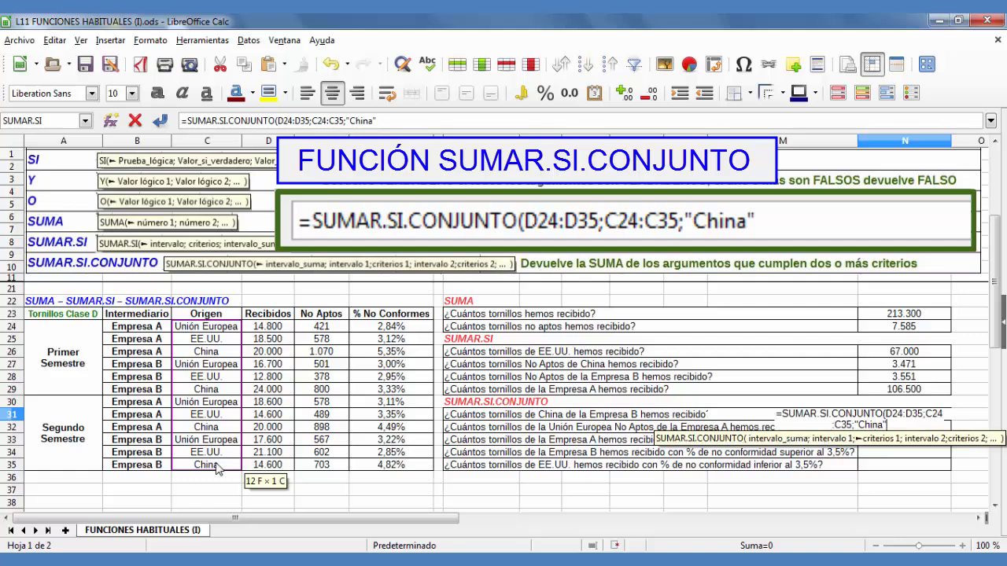
text(;)
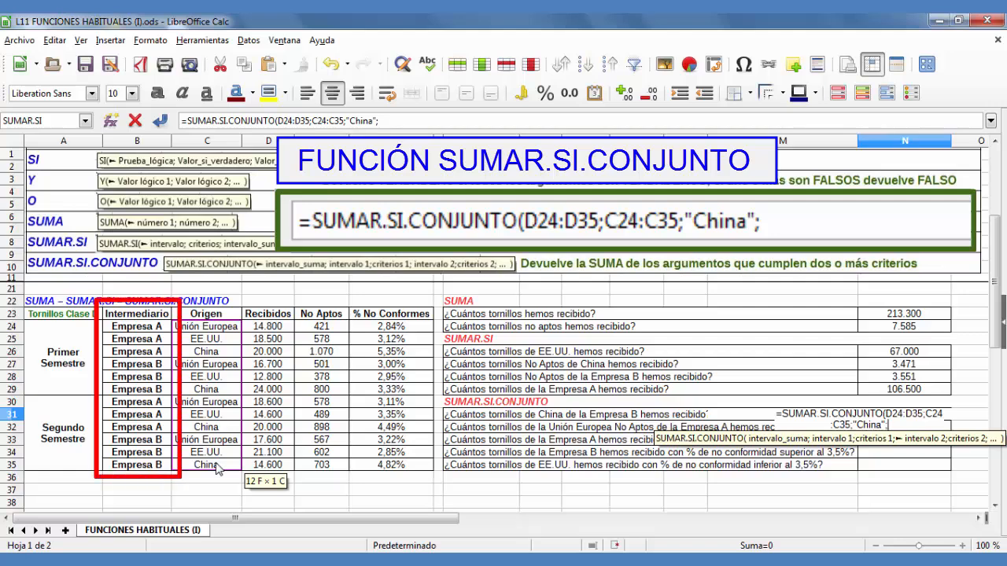
- Add Intermediario range B24:B35 with criterion "Empresa B" as the second condition and enter the completed SUMAR.SI.CONJUNTO formula in N31
drag(134, 329, 146, 469)
text(;)
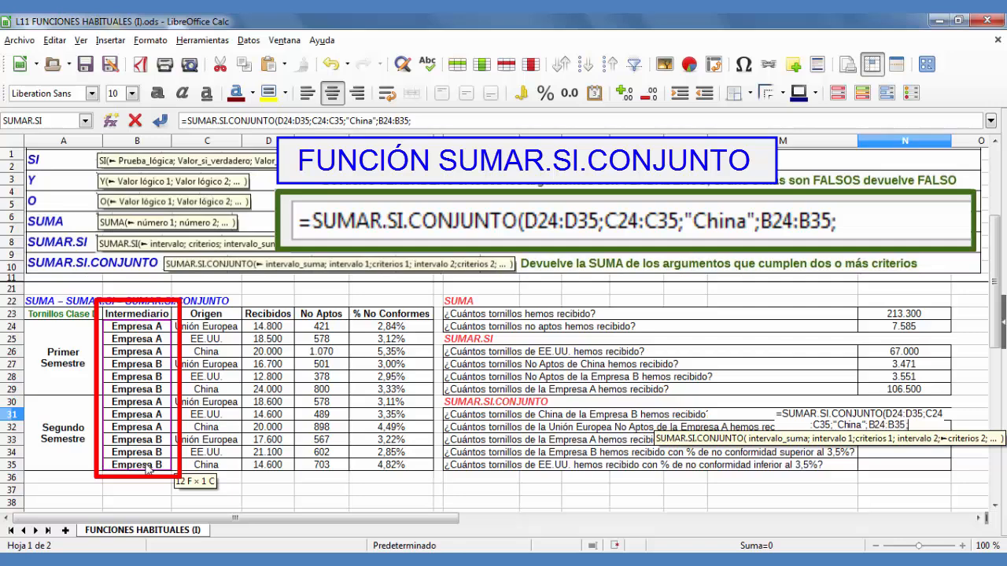
text(")
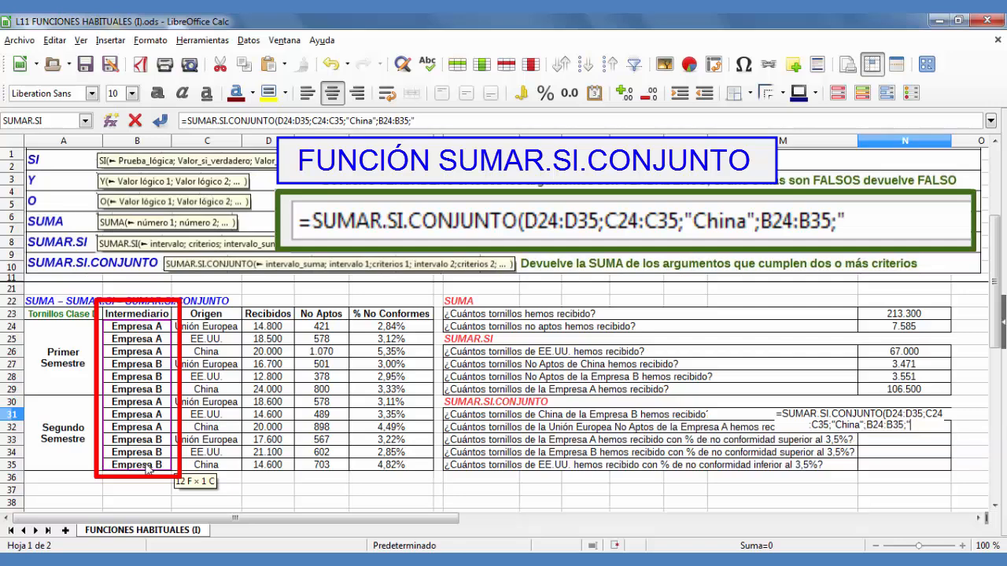
text(Em)
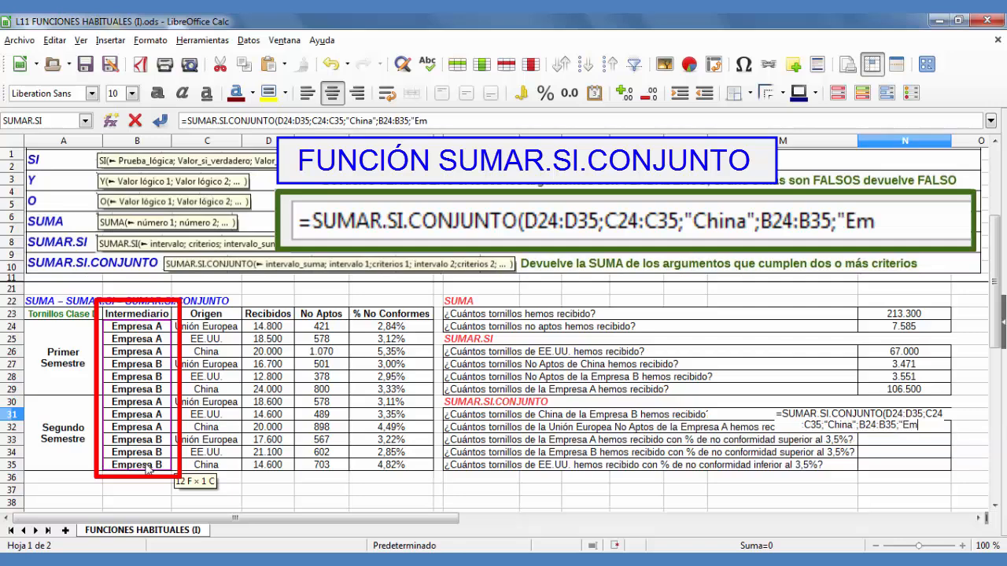
text(presa B)
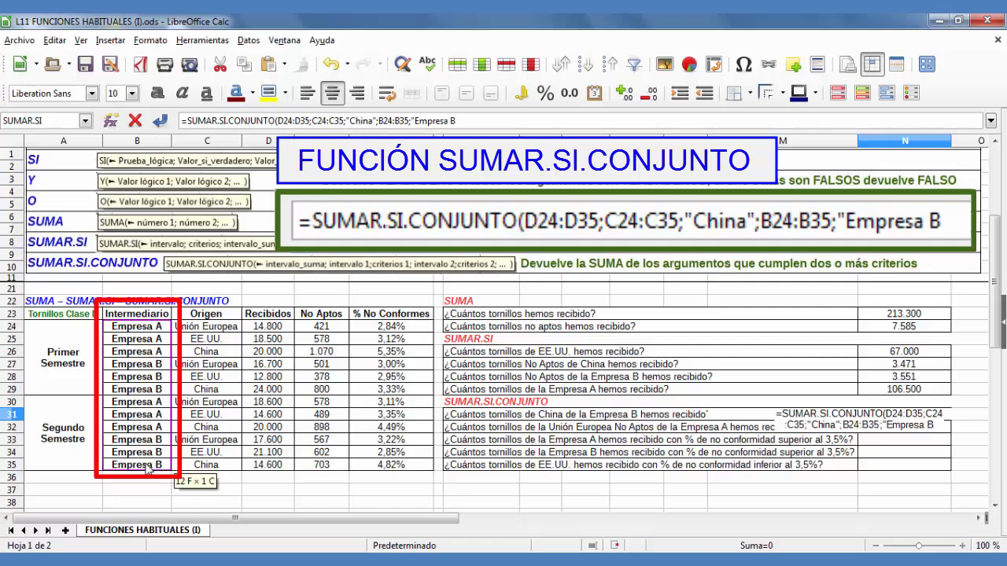
text(")
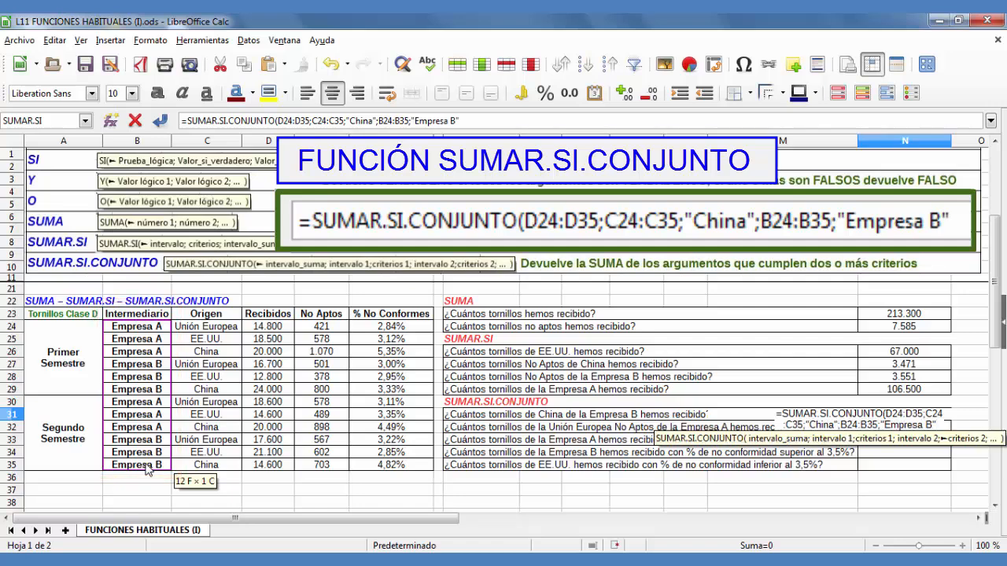
text())
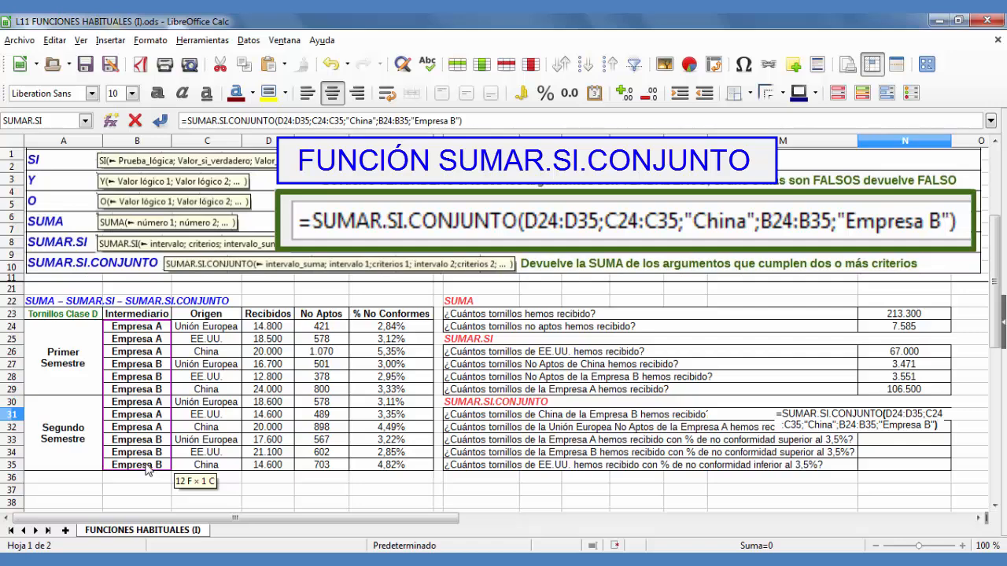
key(Return)
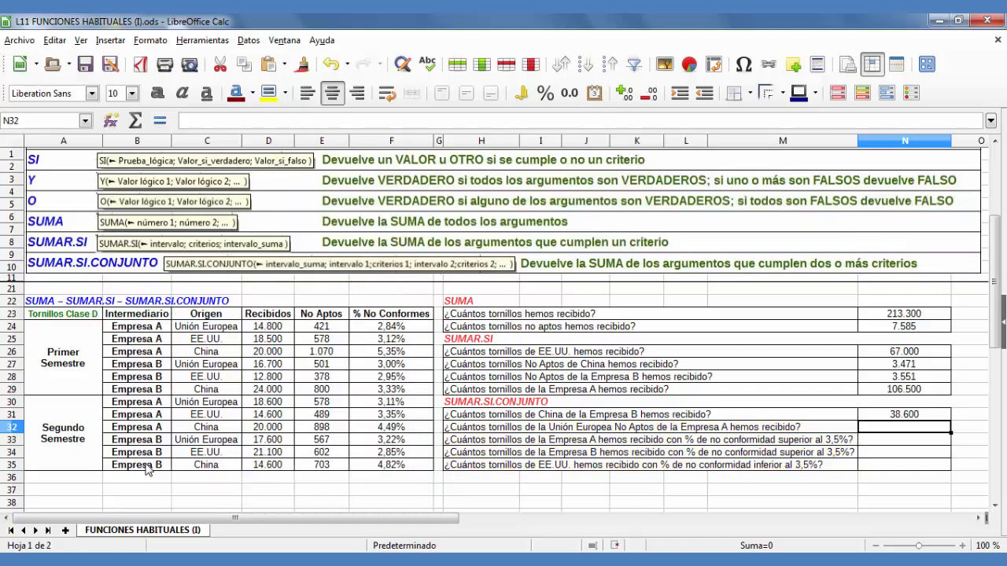
click(596, 478)
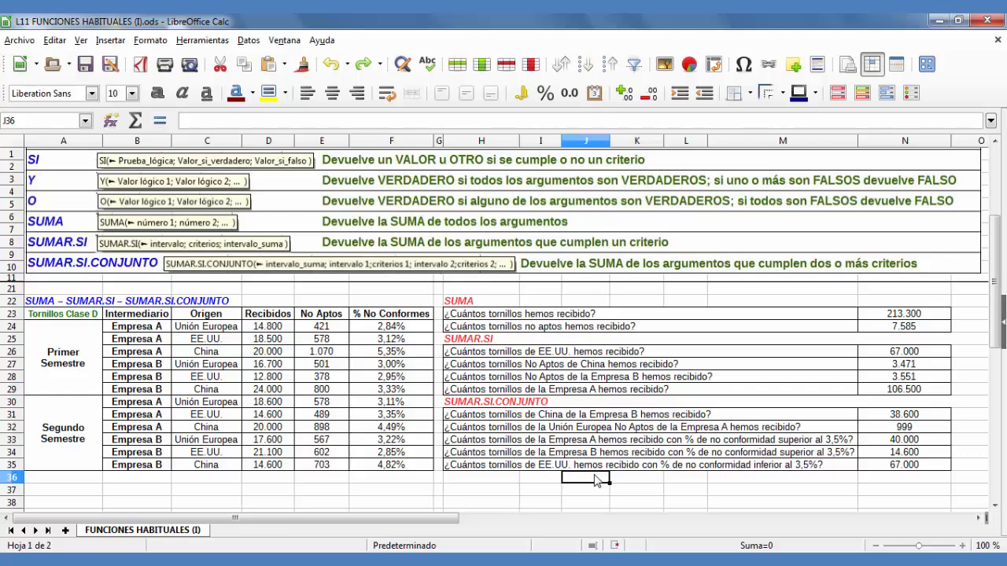